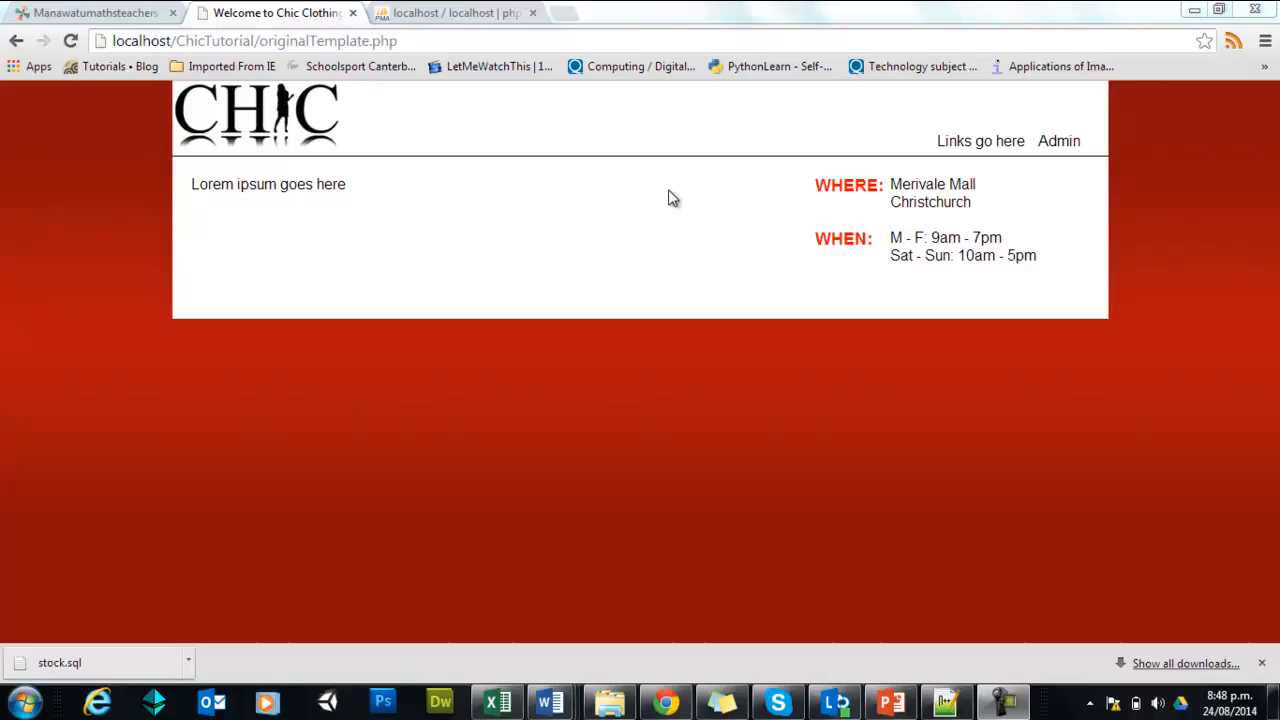
Step: Switch to the phpMyAdmin page and load its home page at localhost/phpmyadmin/
click(455, 13)
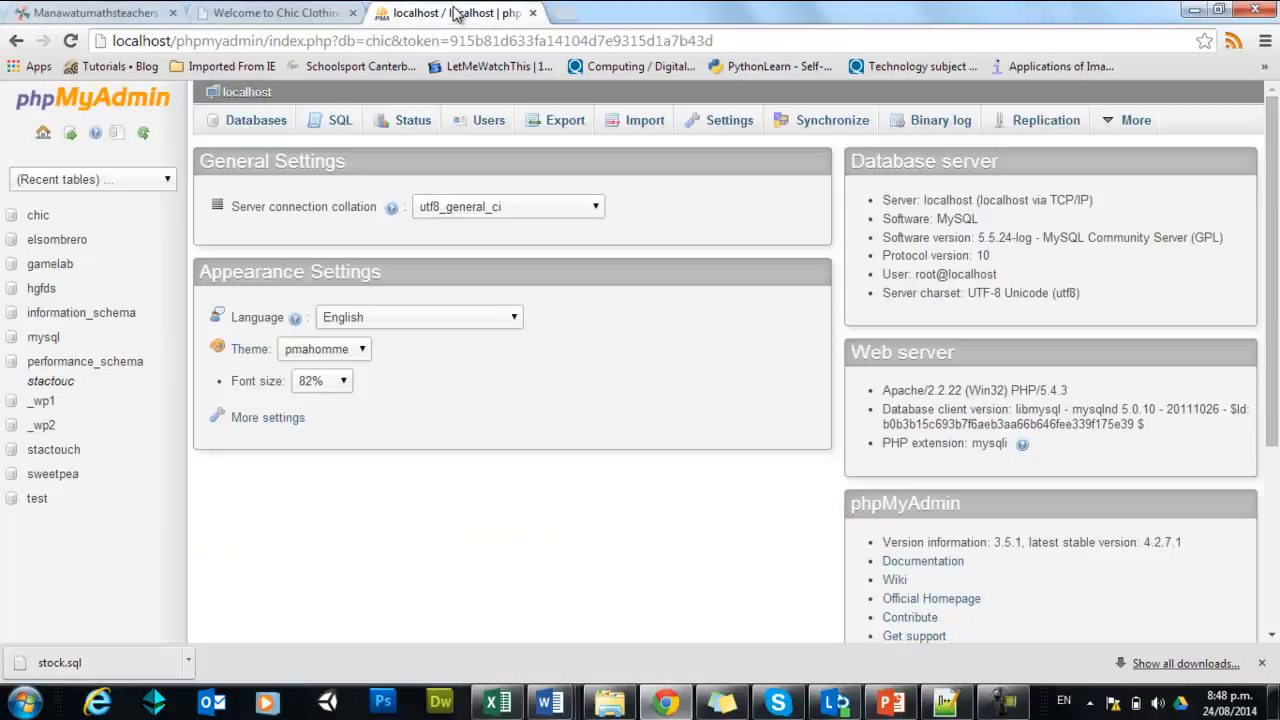
click(292, 41)
click(284, 41)
drag(270, 41, 843, 41)
key(BackSpace)
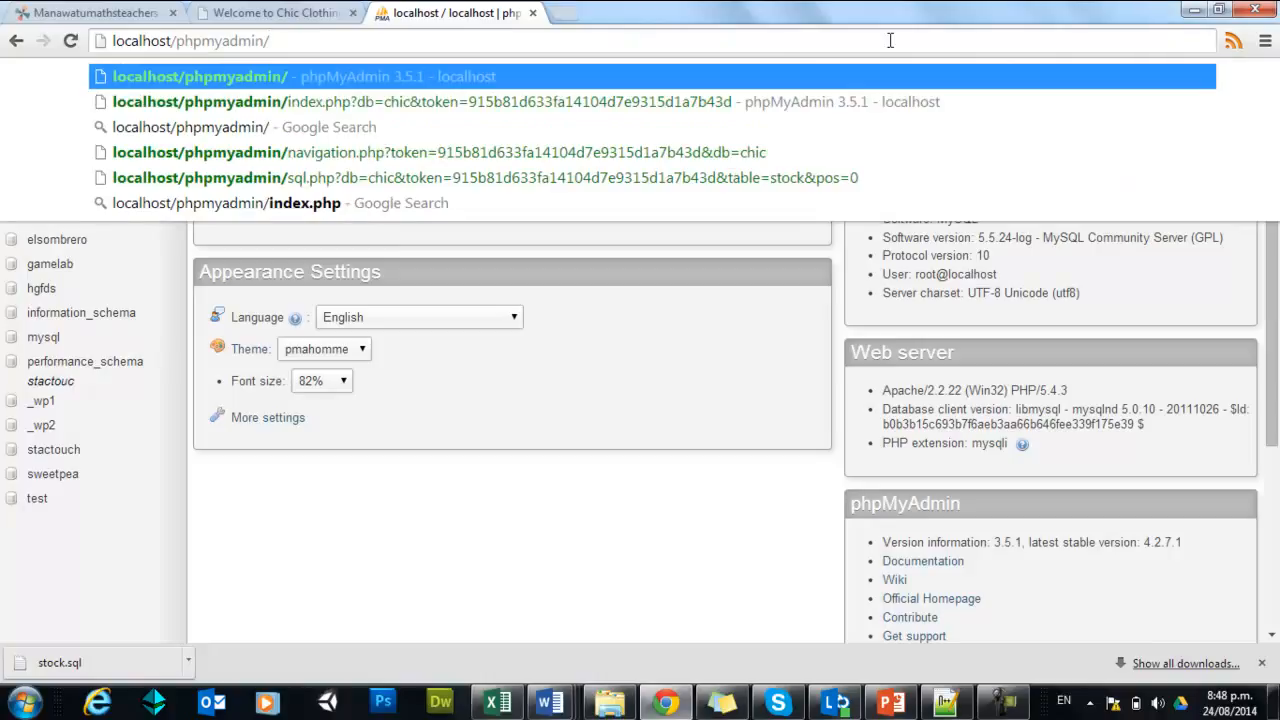
key(Return)
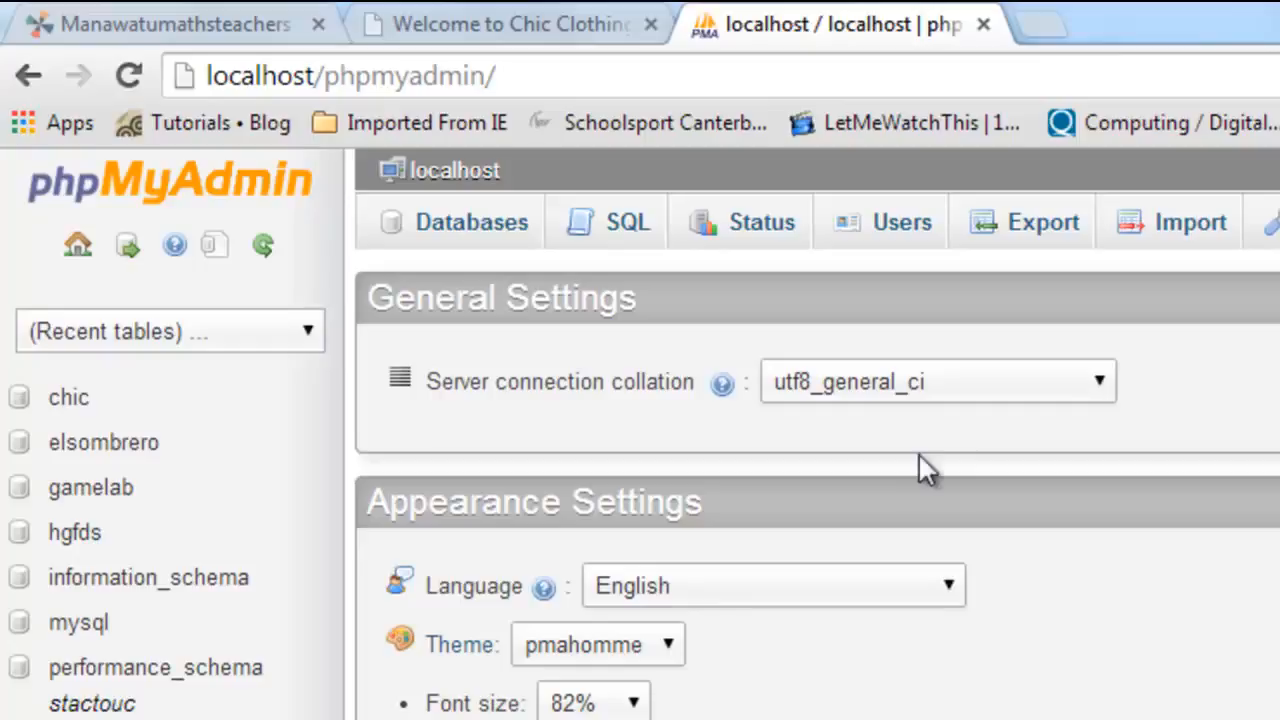
Step: Create a new database named ChicTutorial
click(474, 230)
click(566, 491)
text(ChicTutorial)
click(1180, 488)
click(1180, 488)
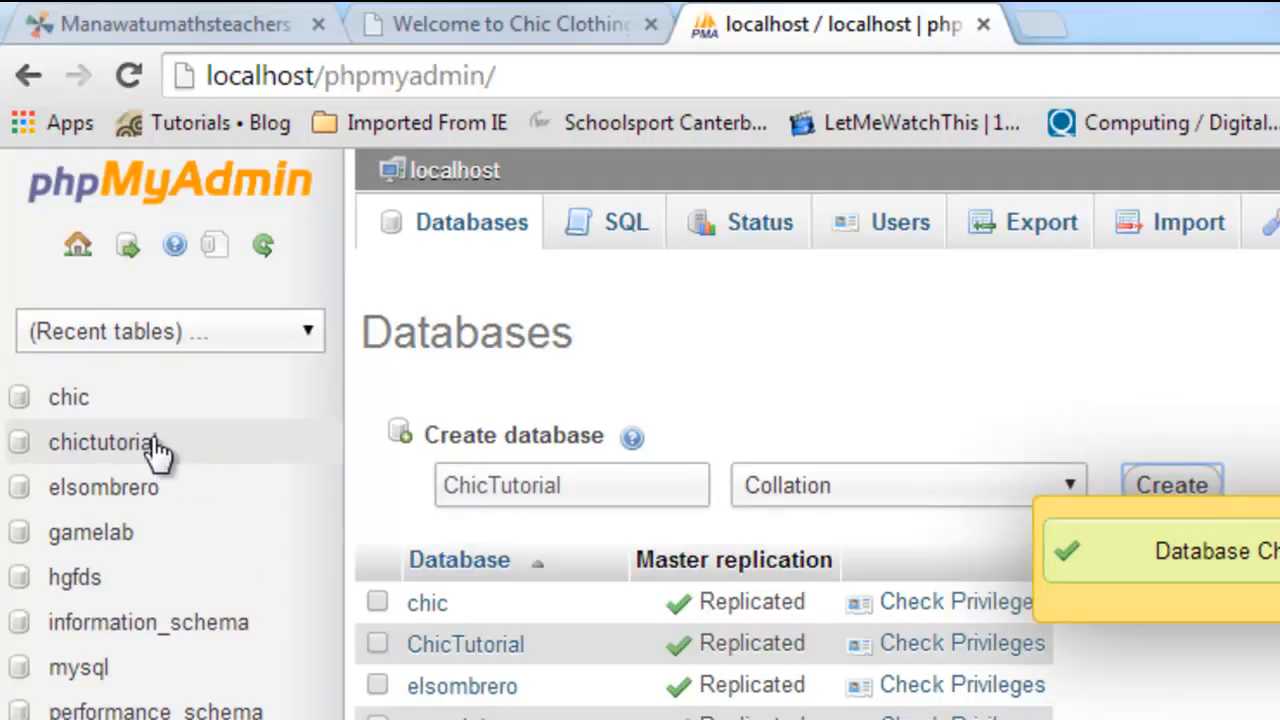
Step: In the chictutorial database, start a new table named category with 2 columns
click(122, 450)
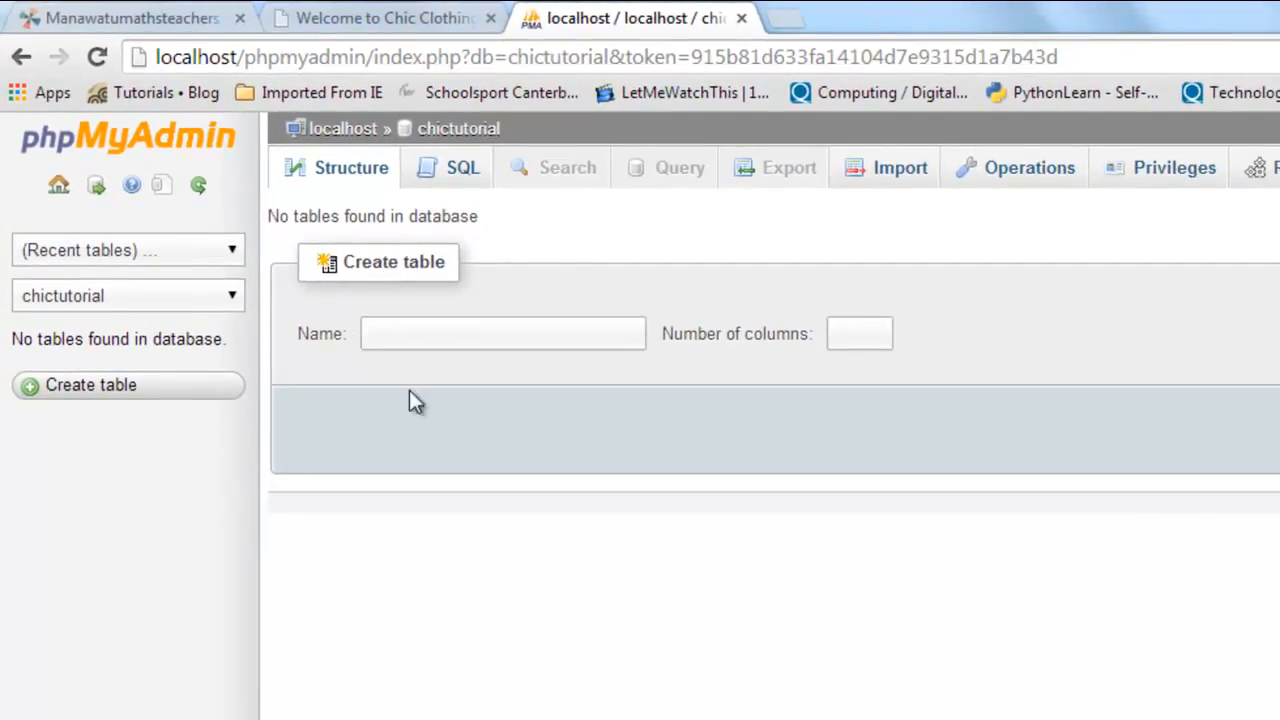
click(447, 334)
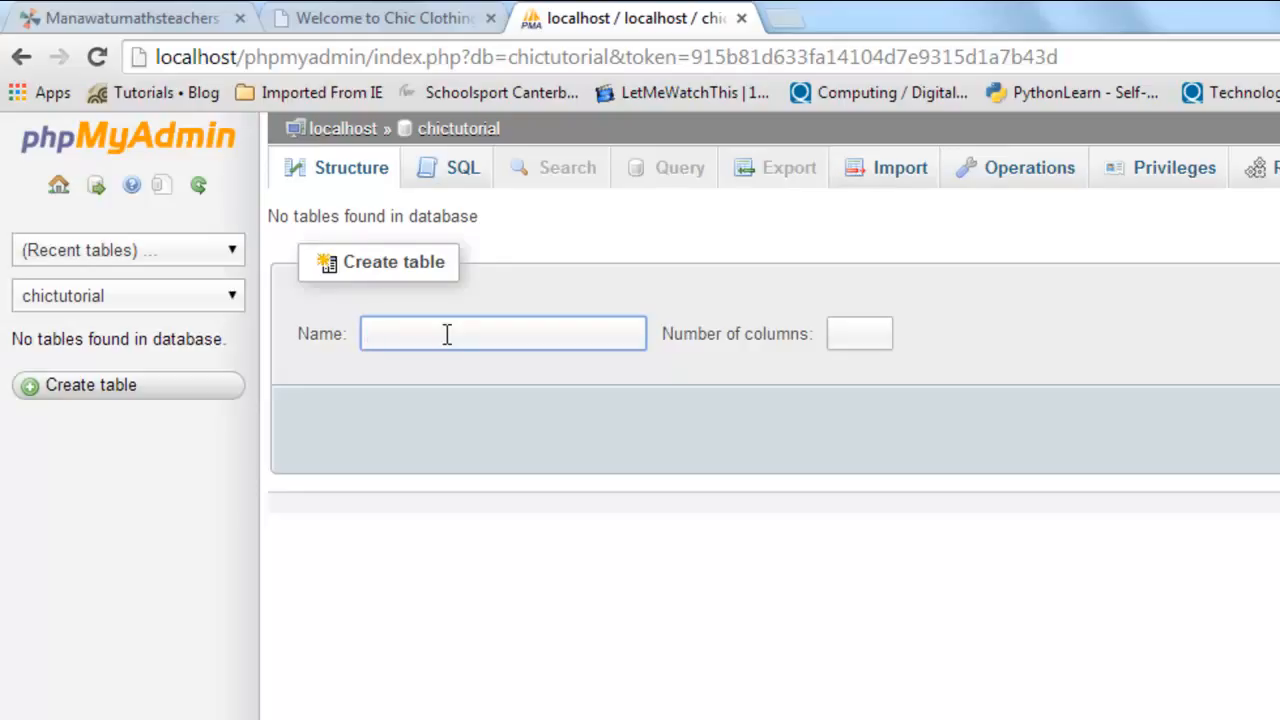
click(391, 23)
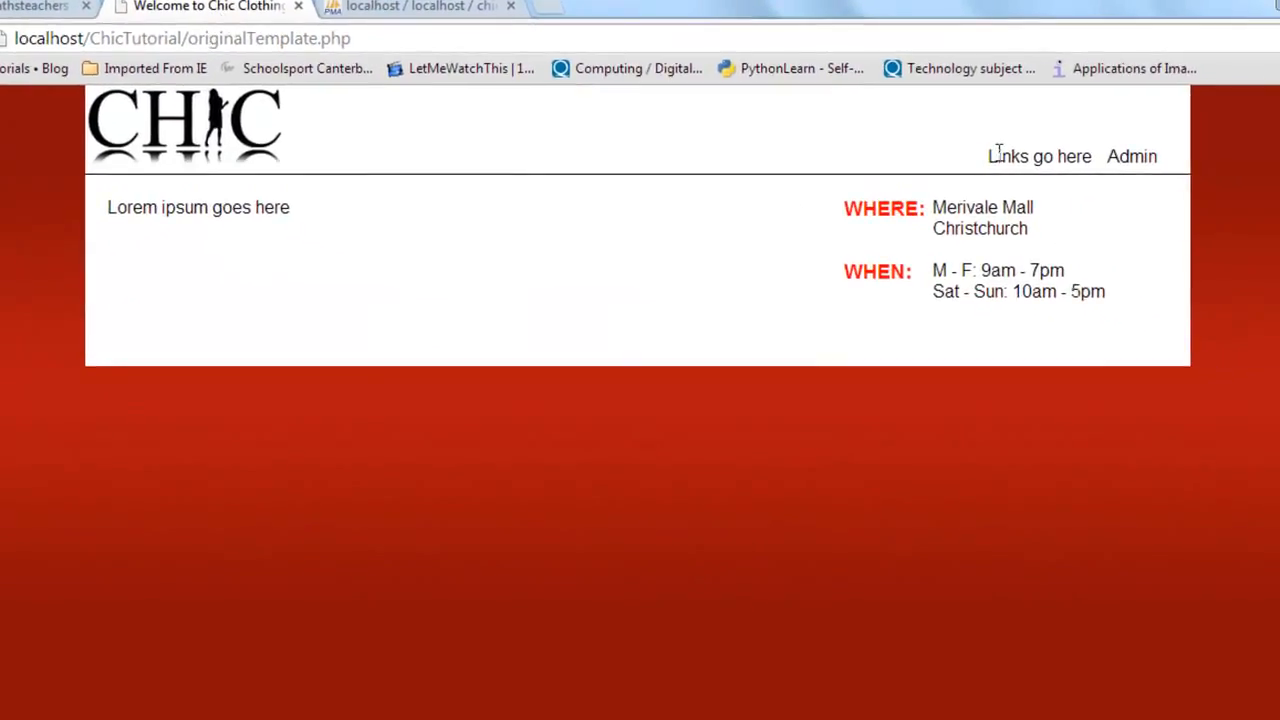
drag(998, 152, 1094, 155)
click(1018, 148)
click(420, 8)
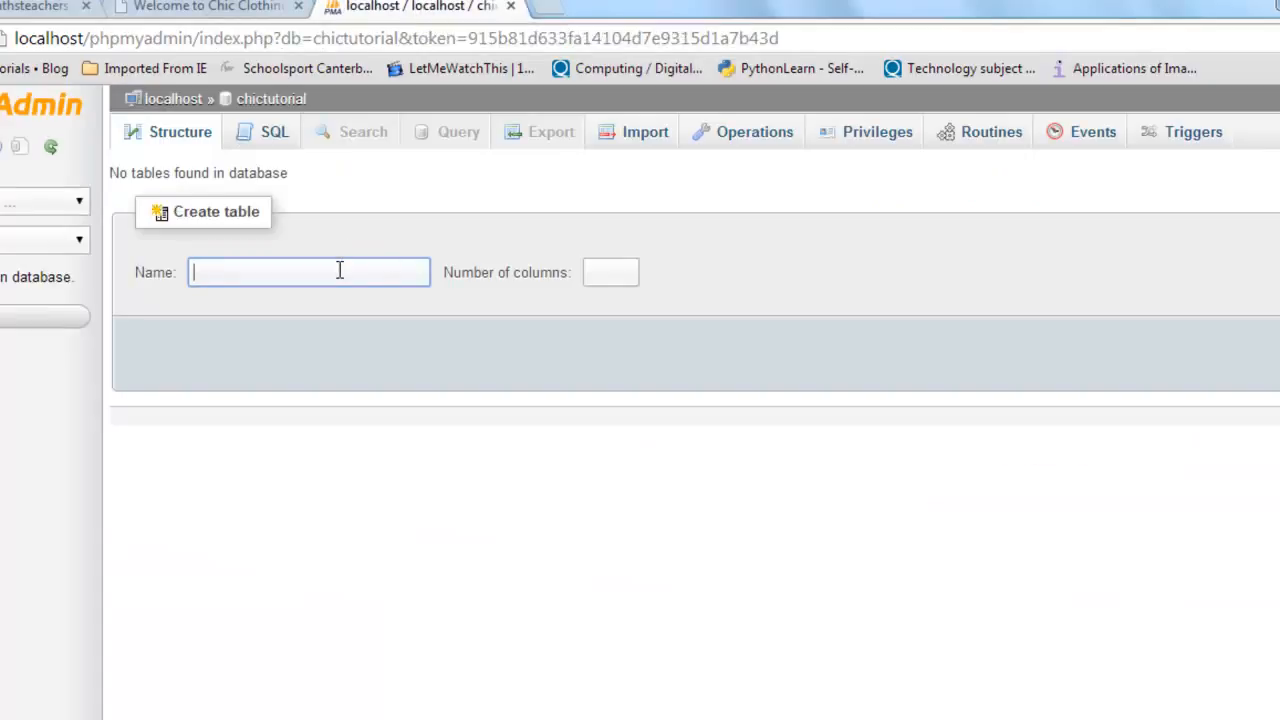
text(category)
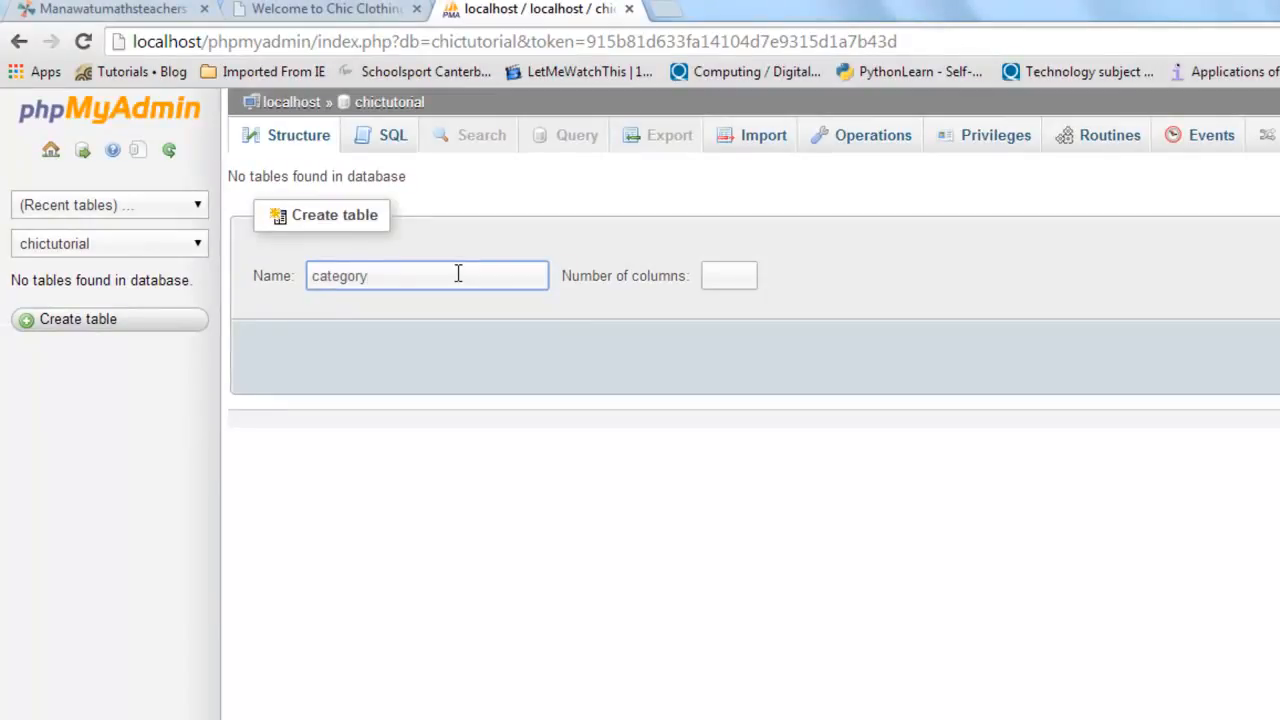
drag(382, 276, 305, 278)
click(380, 277)
click(729, 277)
text(2)
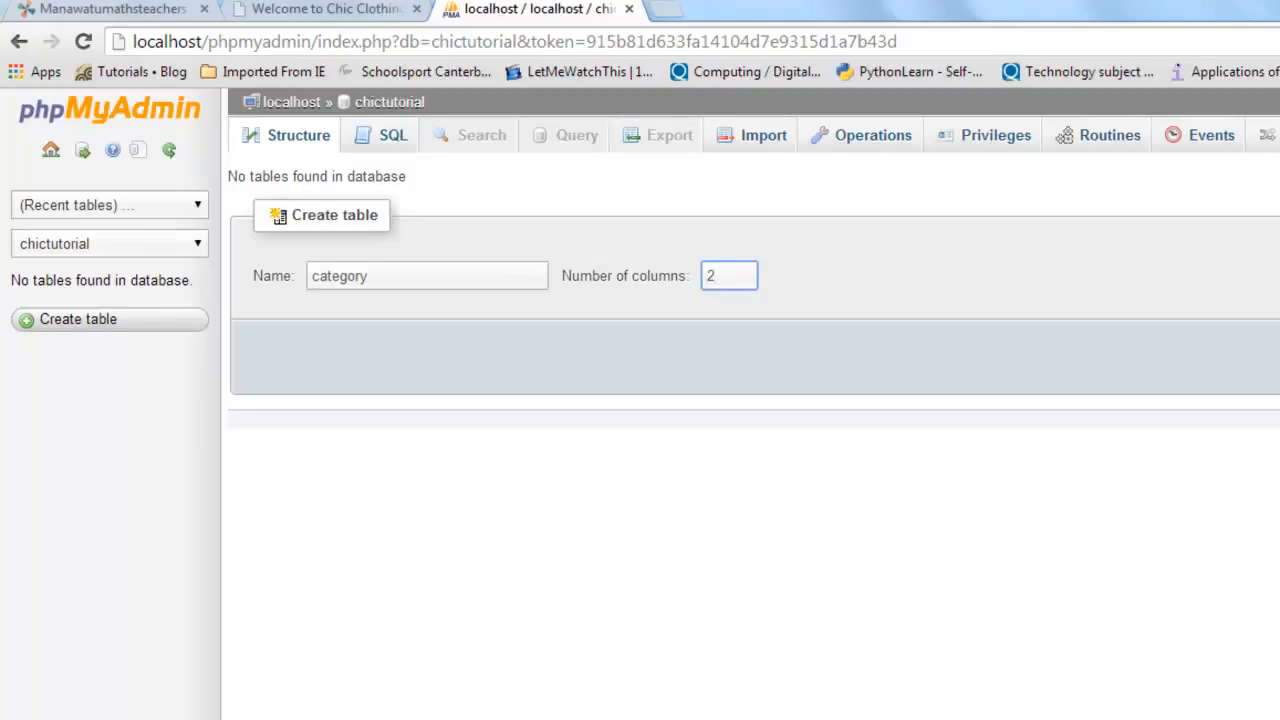
click(1231, 368)
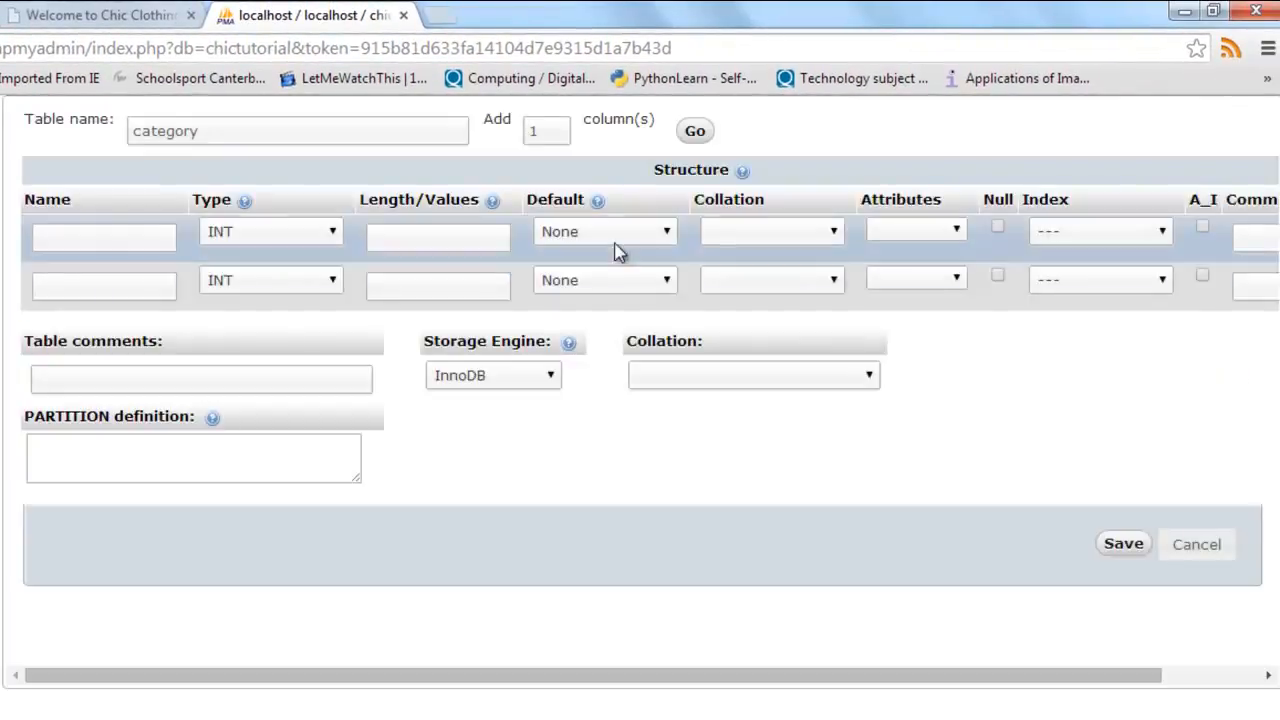
Step: Define the first column as categoryID, INT with length 1, as an auto-incrementing primary key
click(62, 233)
text(categoryID)
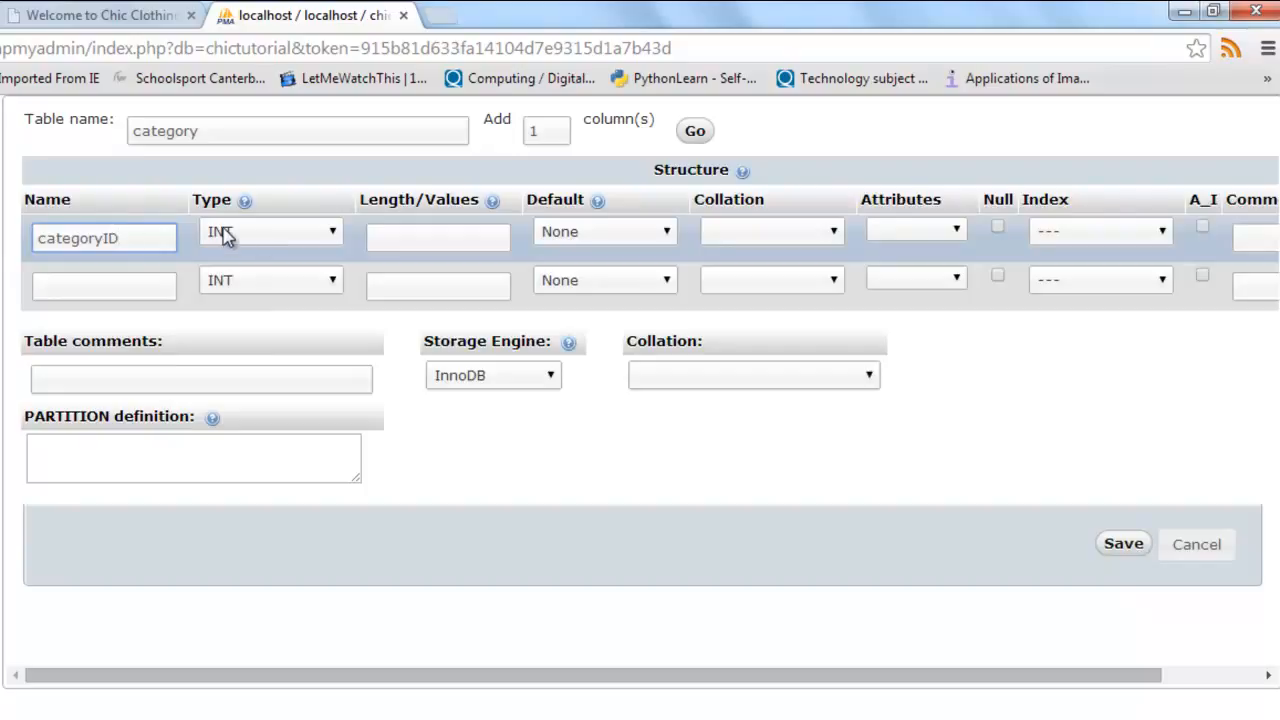
click(442, 239)
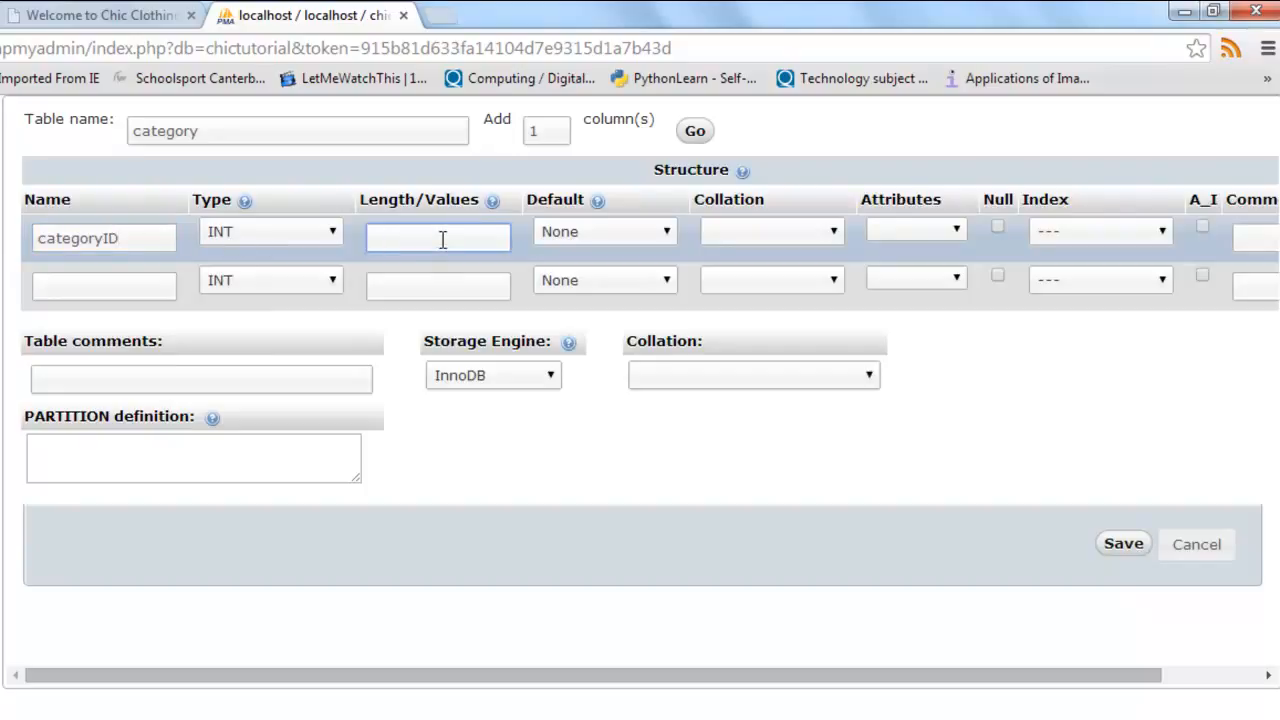
text(1)
click(1108, 240)
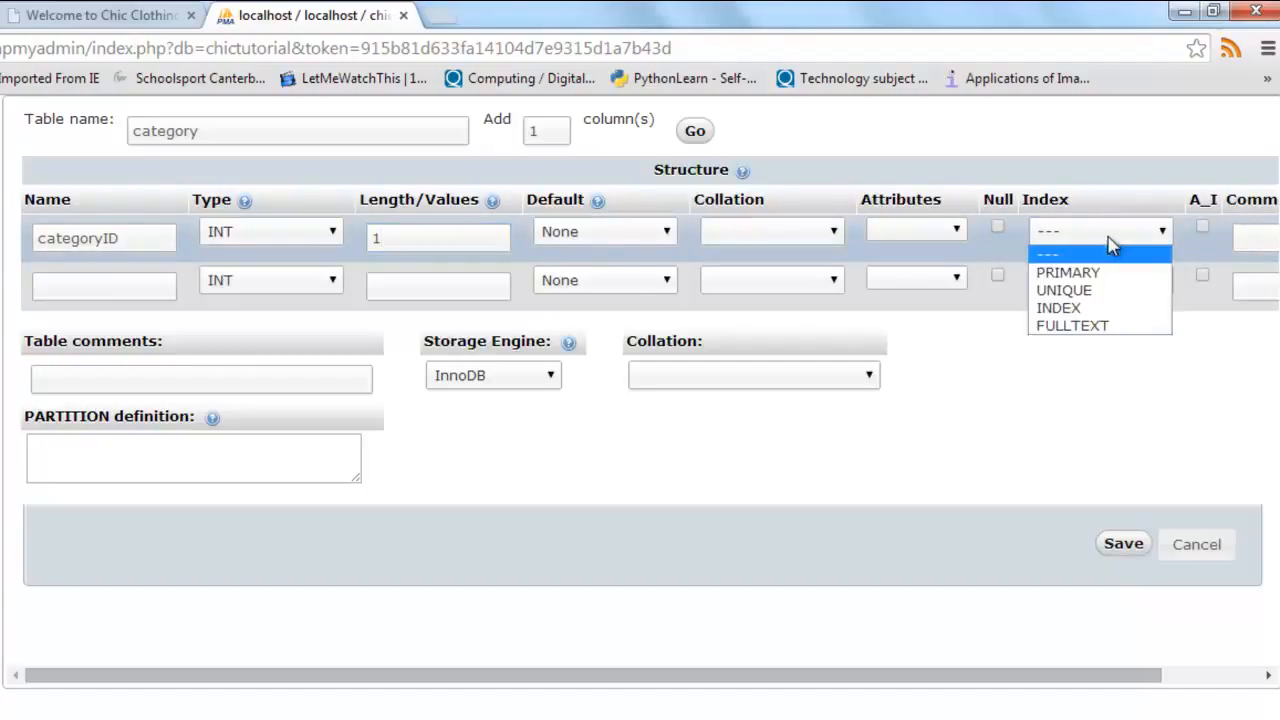
click(1070, 274)
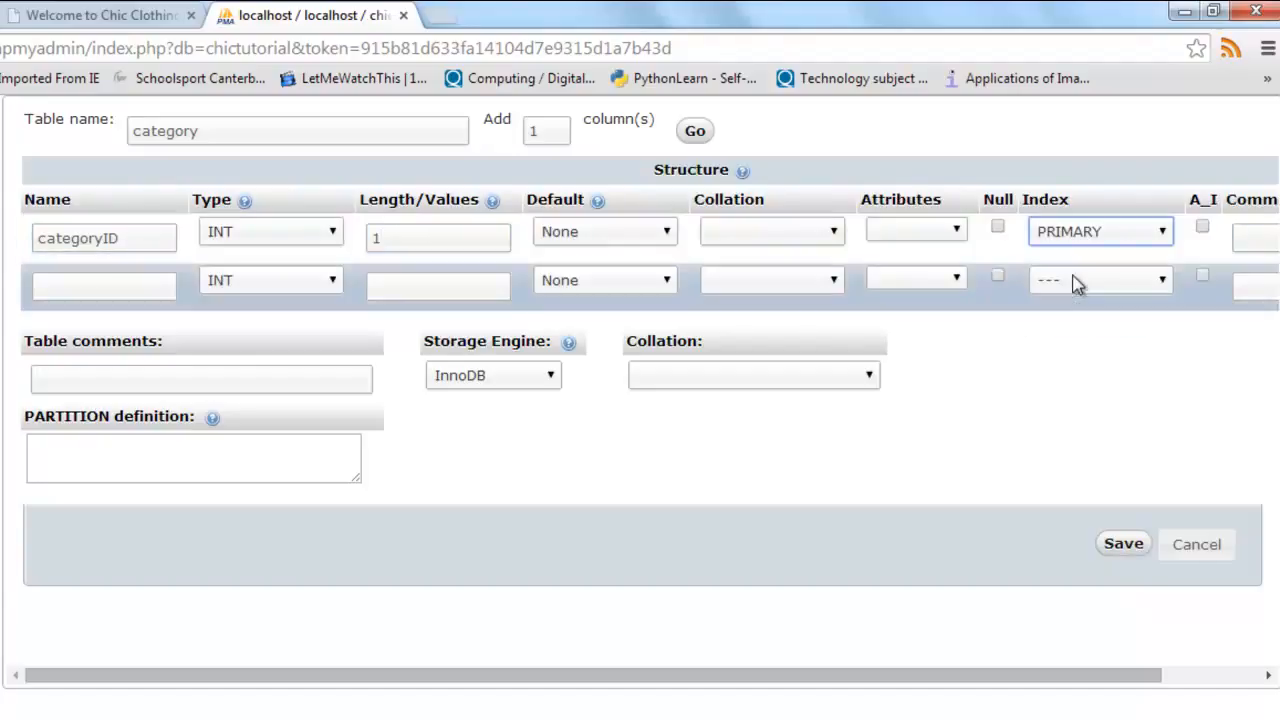
click(1201, 226)
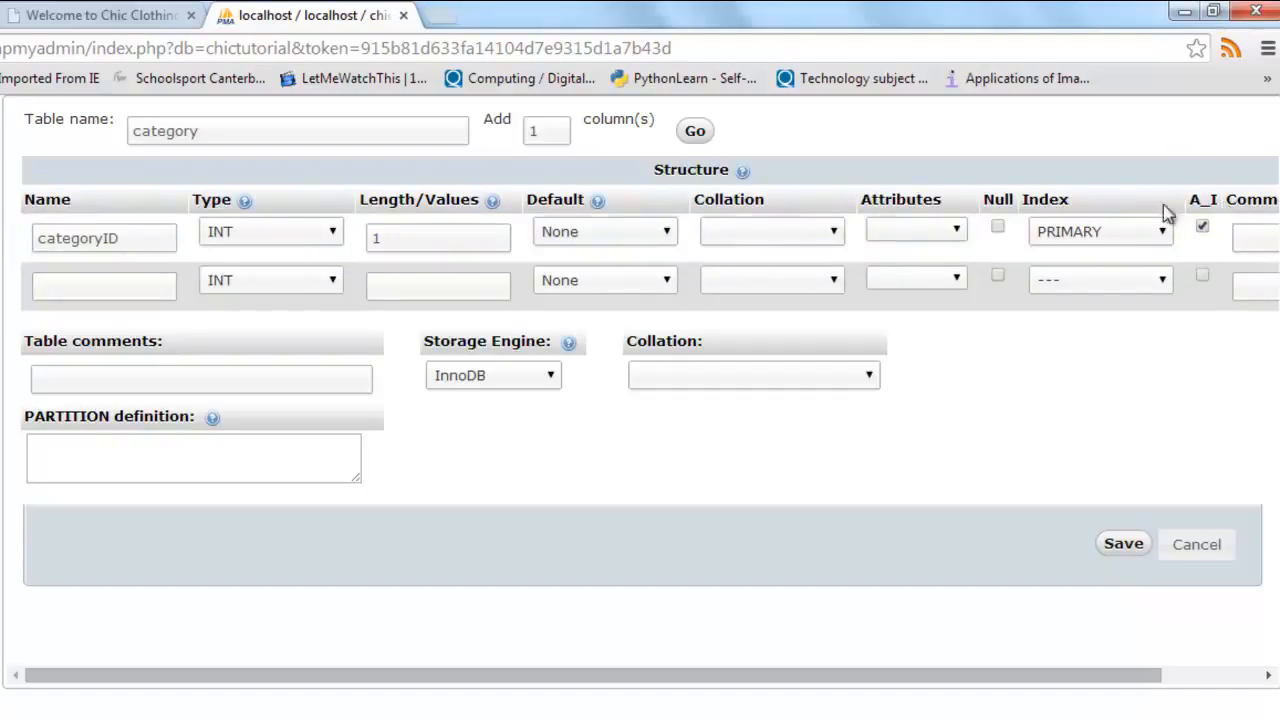
Step: Define the second column as name, VARCHAR with length 30, and save the category table
click(122, 290)
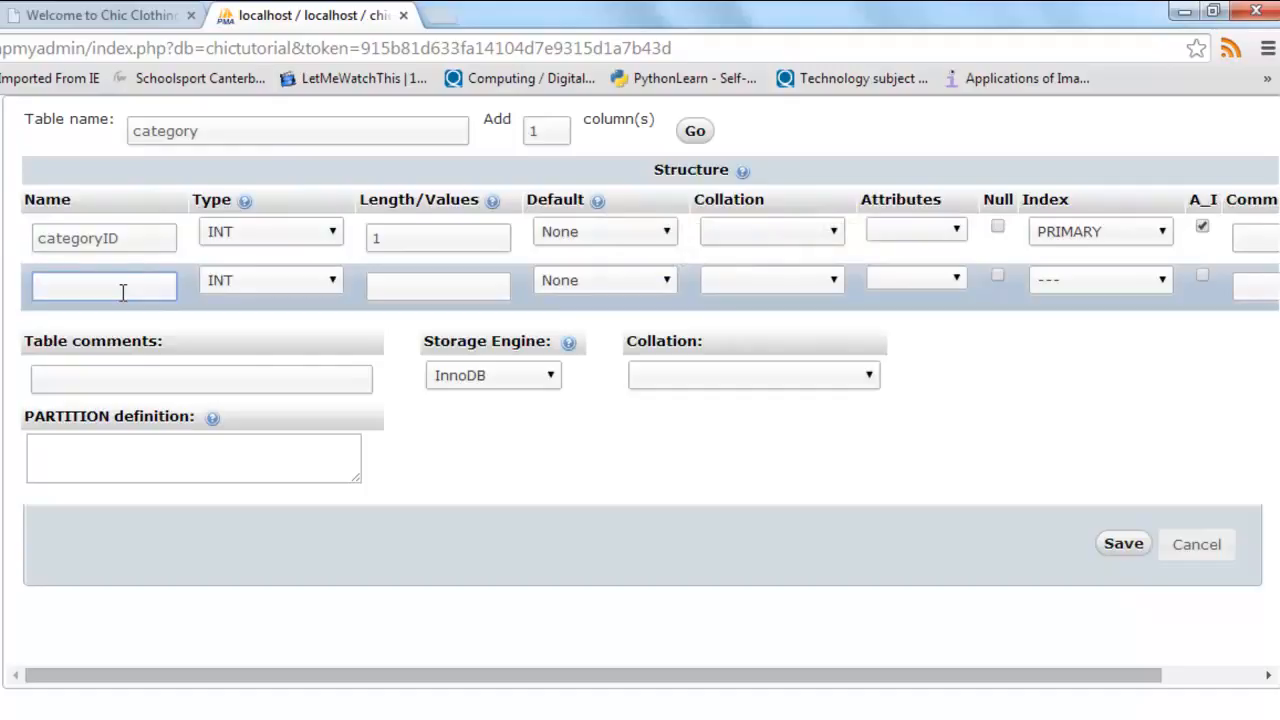
text(name)
click(230, 286)
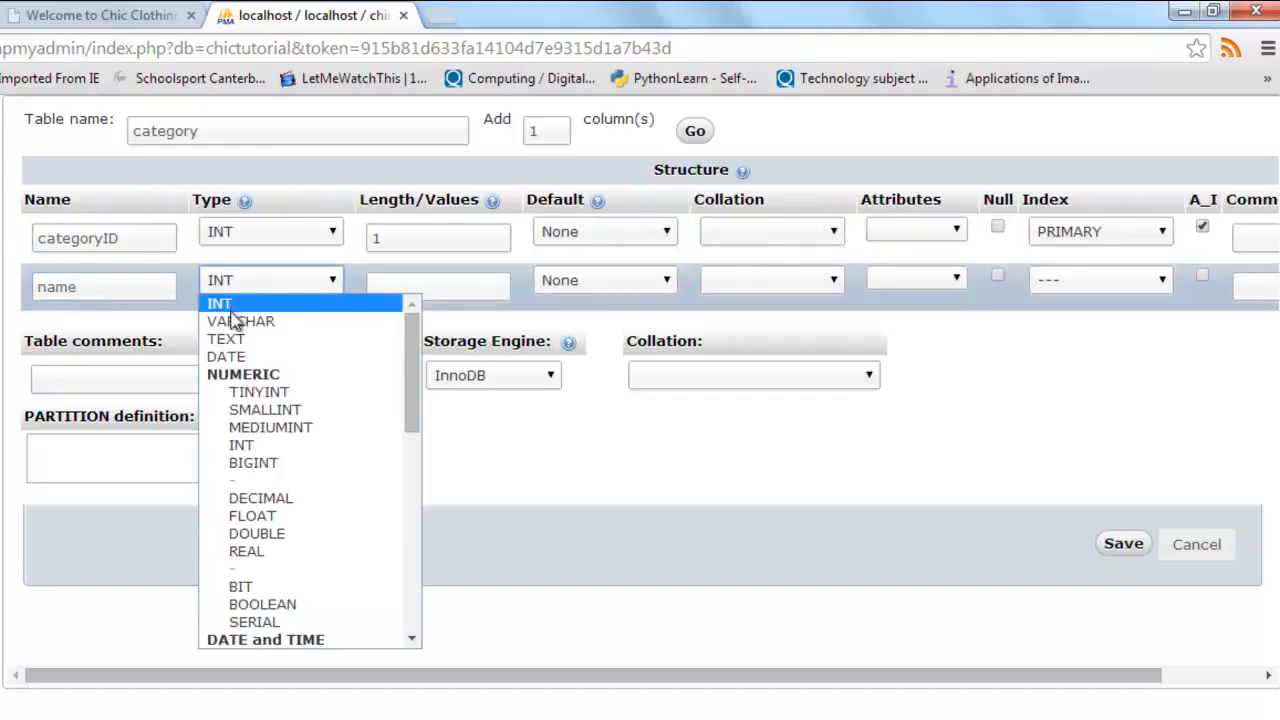
click(240, 321)
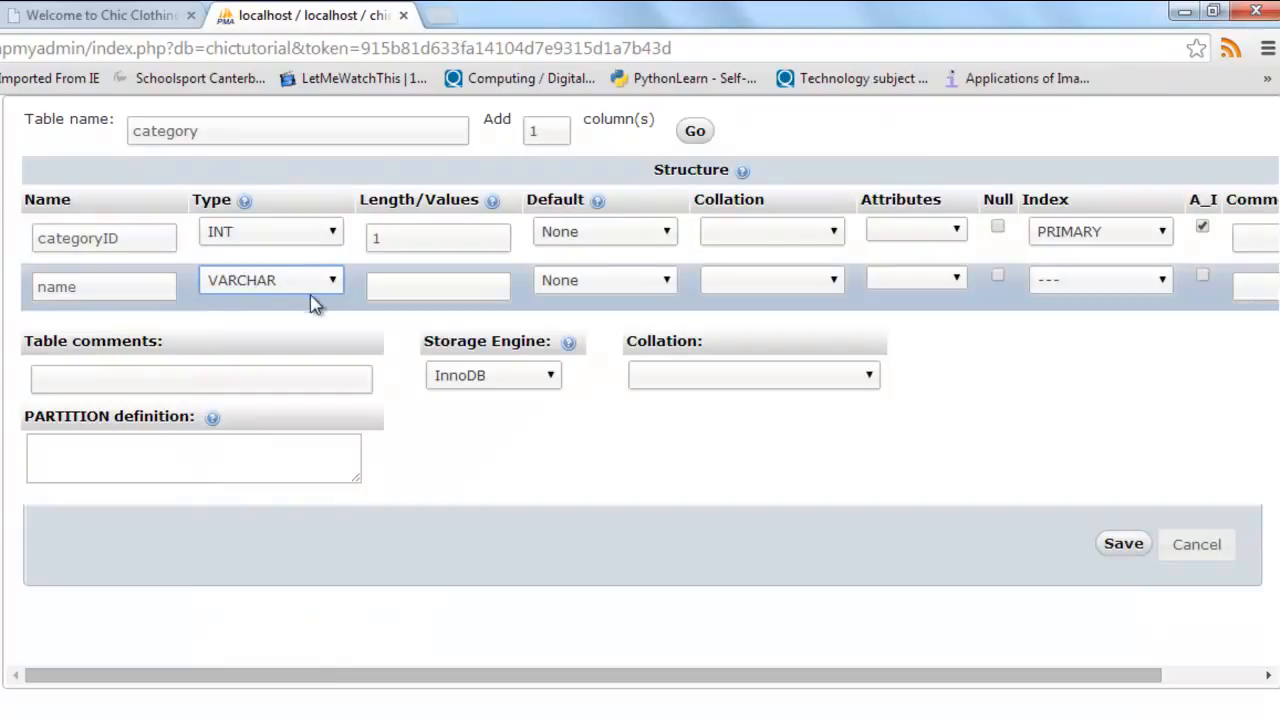
click(414, 285)
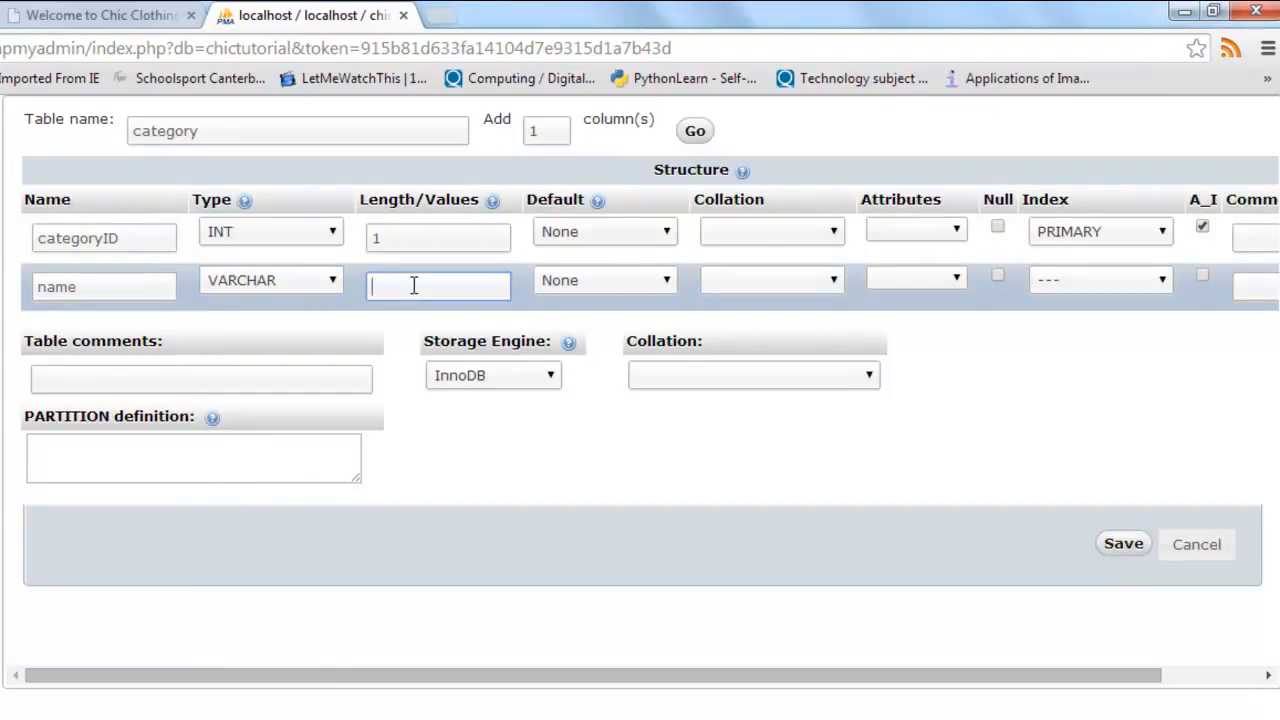
text(30)
click(1122, 545)
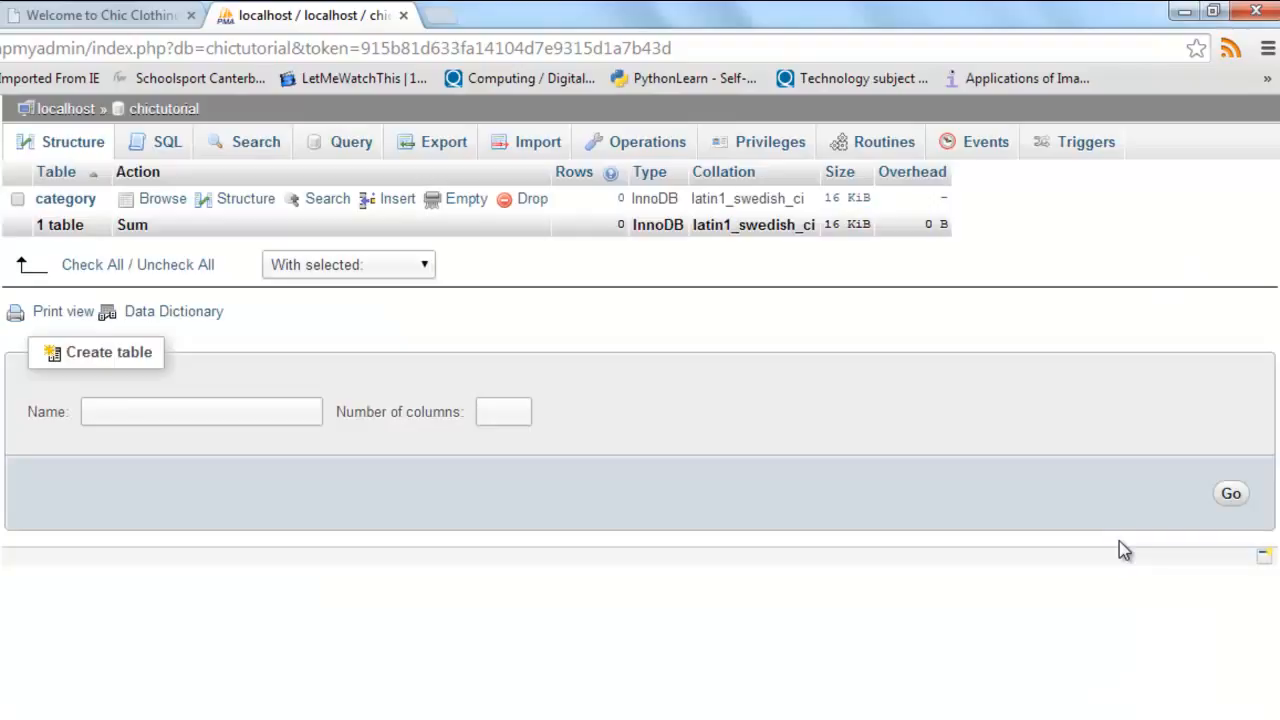
Step: Open the category table's row insertion form and set it to 5 rows
click(62, 200)
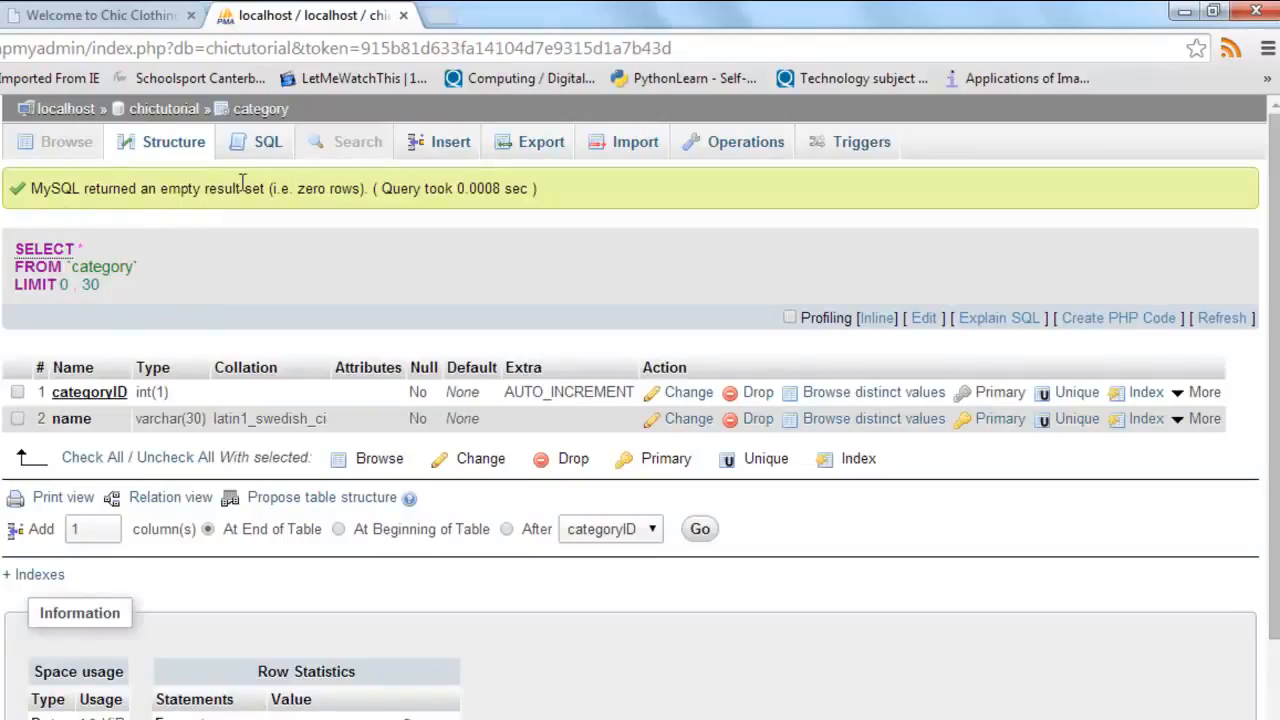
click(453, 145)
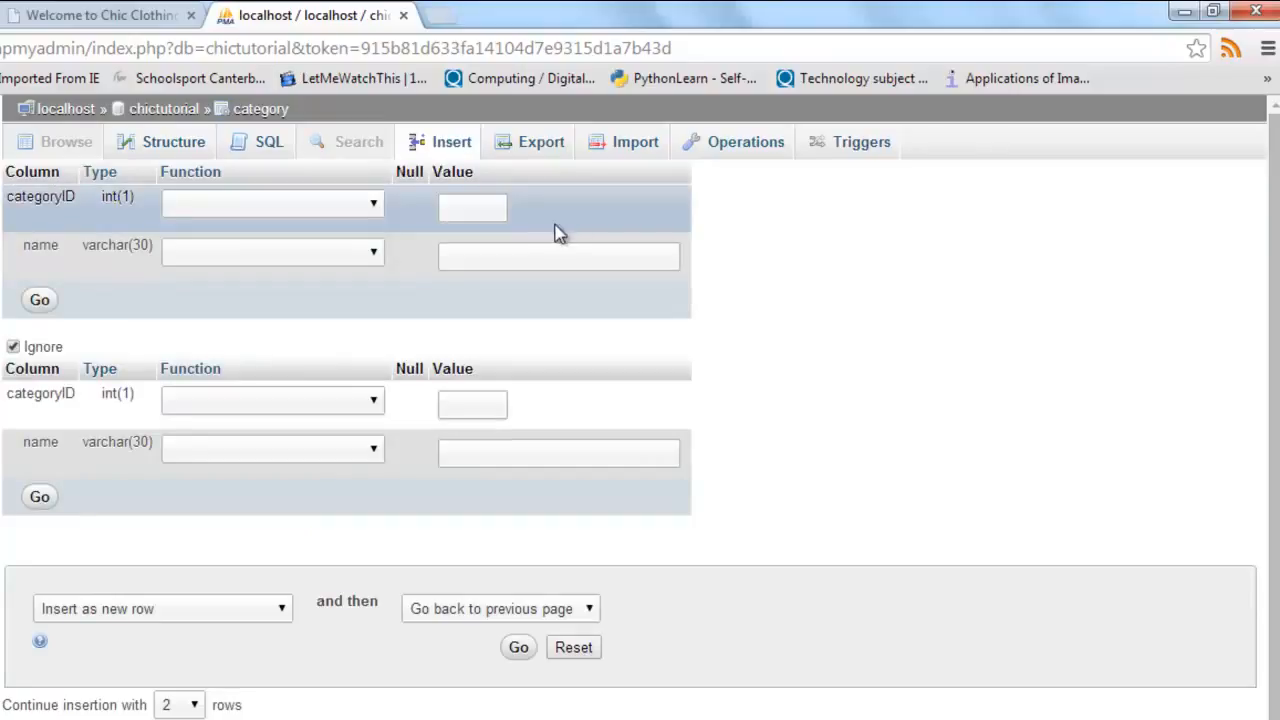
click(194, 704)
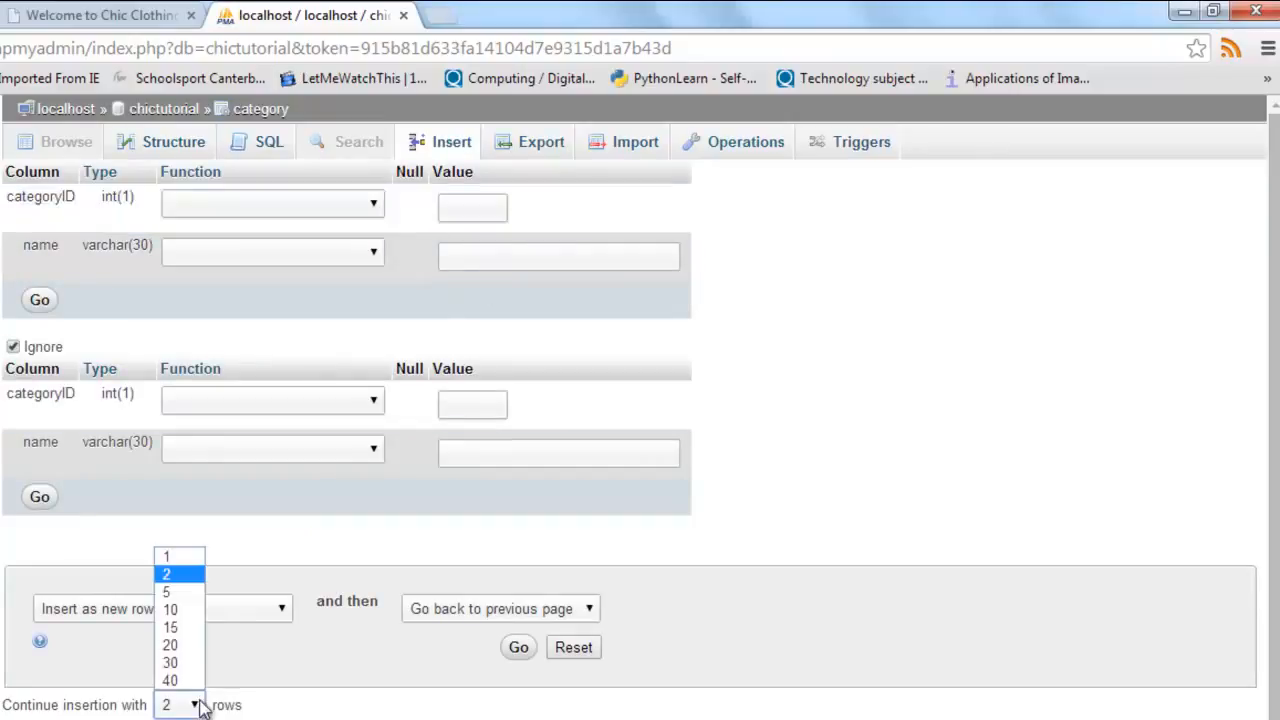
click(181, 593)
scroll(391, 534, down, 4)
scroll(386, 528, up, 4)
Step: Enter Skirts, Dresses and Pants as the names of the first three rows, leaving categoryID blank
click(463, 208)
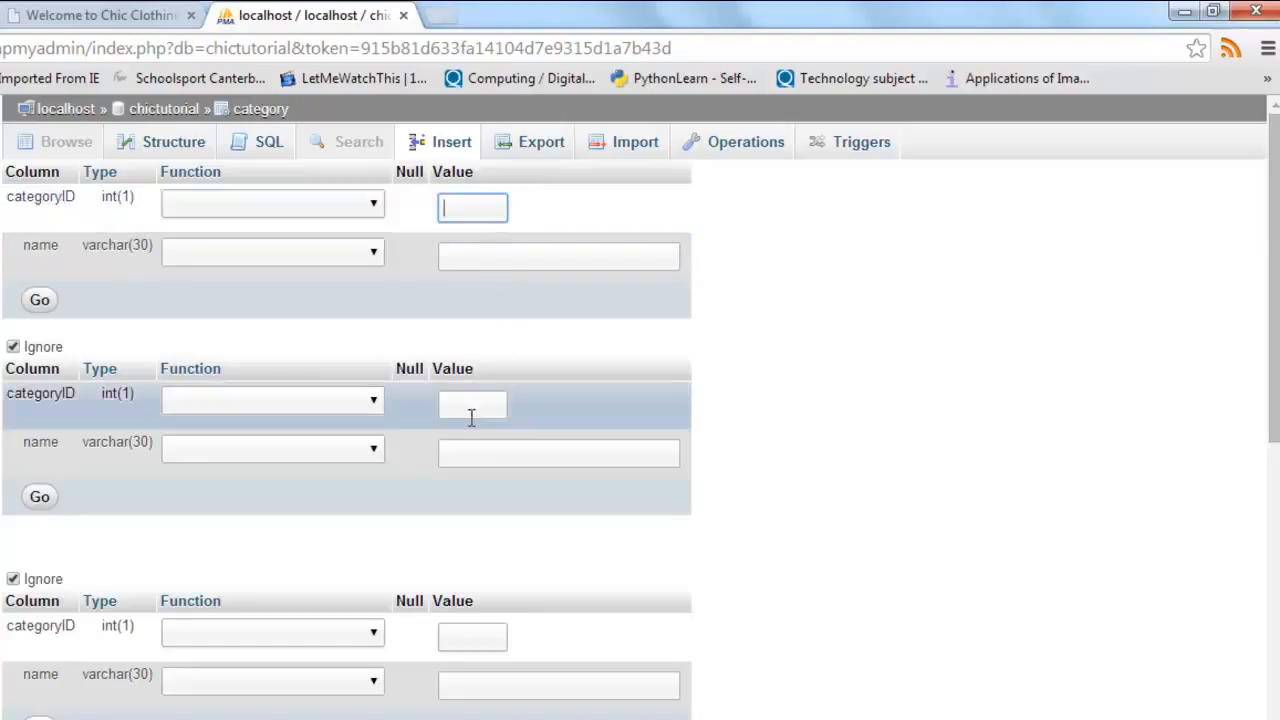
click(466, 256)
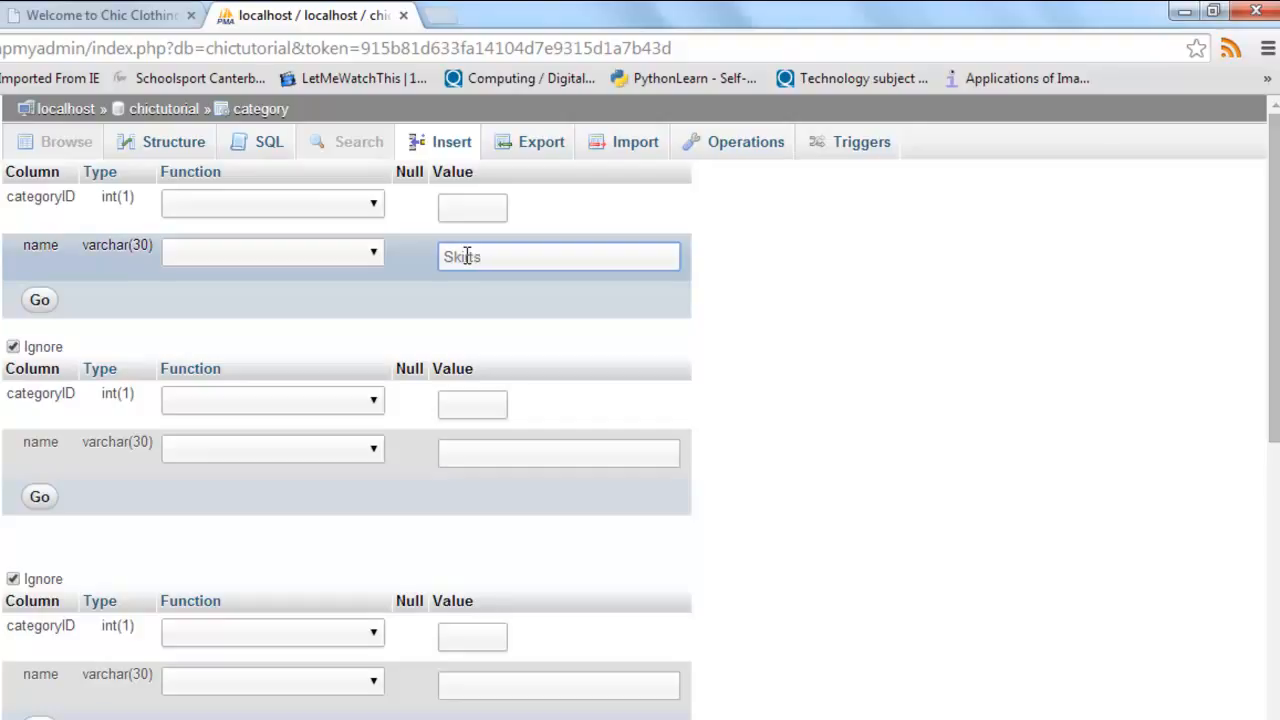
click(479, 452)
text(Dresses)
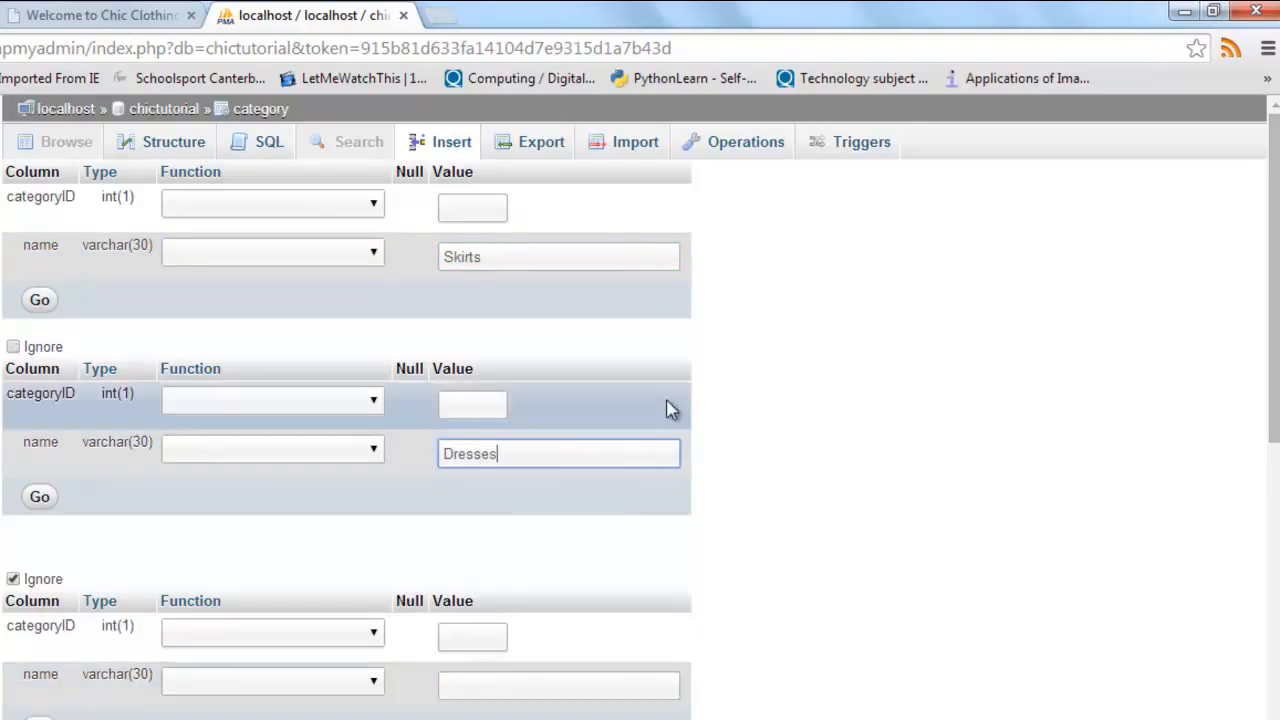
click(490, 687)
text(Pants)
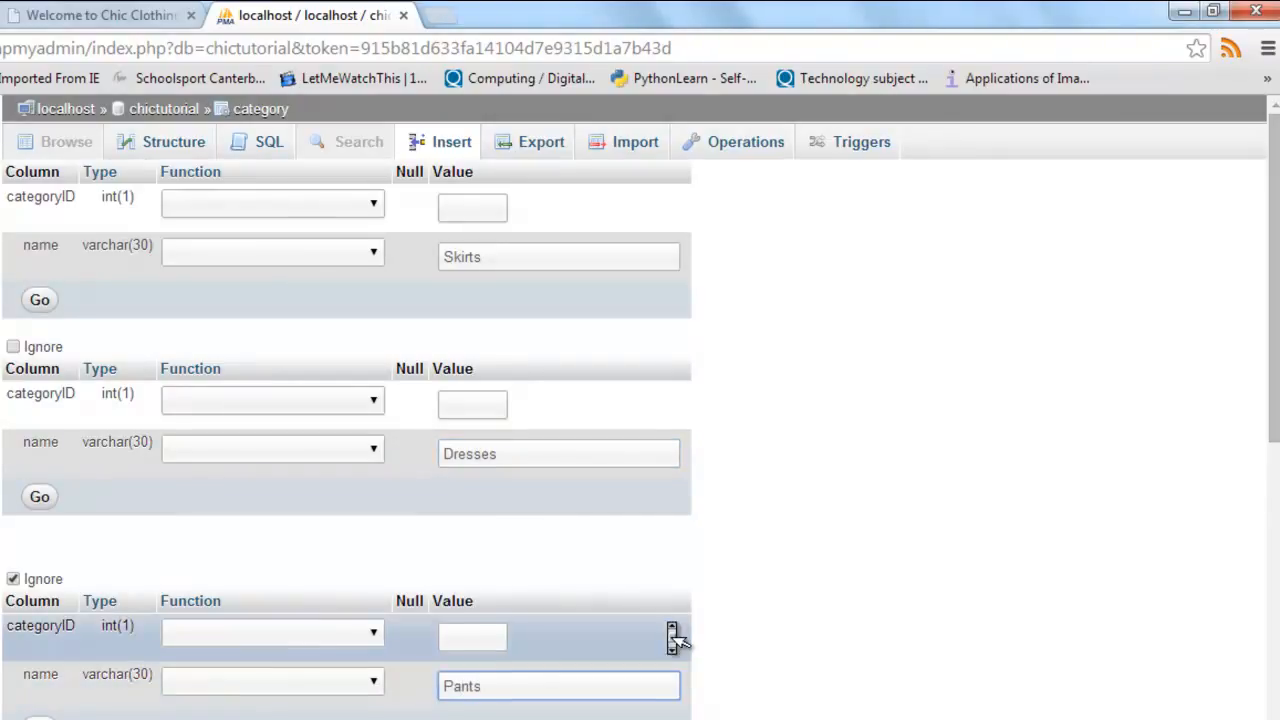
Step: Enter Jackets and Accessories as the names of the fourth and fifth rows
scroll(666, 630, down, 3)
click(565, 619)
text(Jackets)
scroll(800, 443, down, 2)
scroll(805, 452, down, 2)
click(628, 494)
text(Accessories)
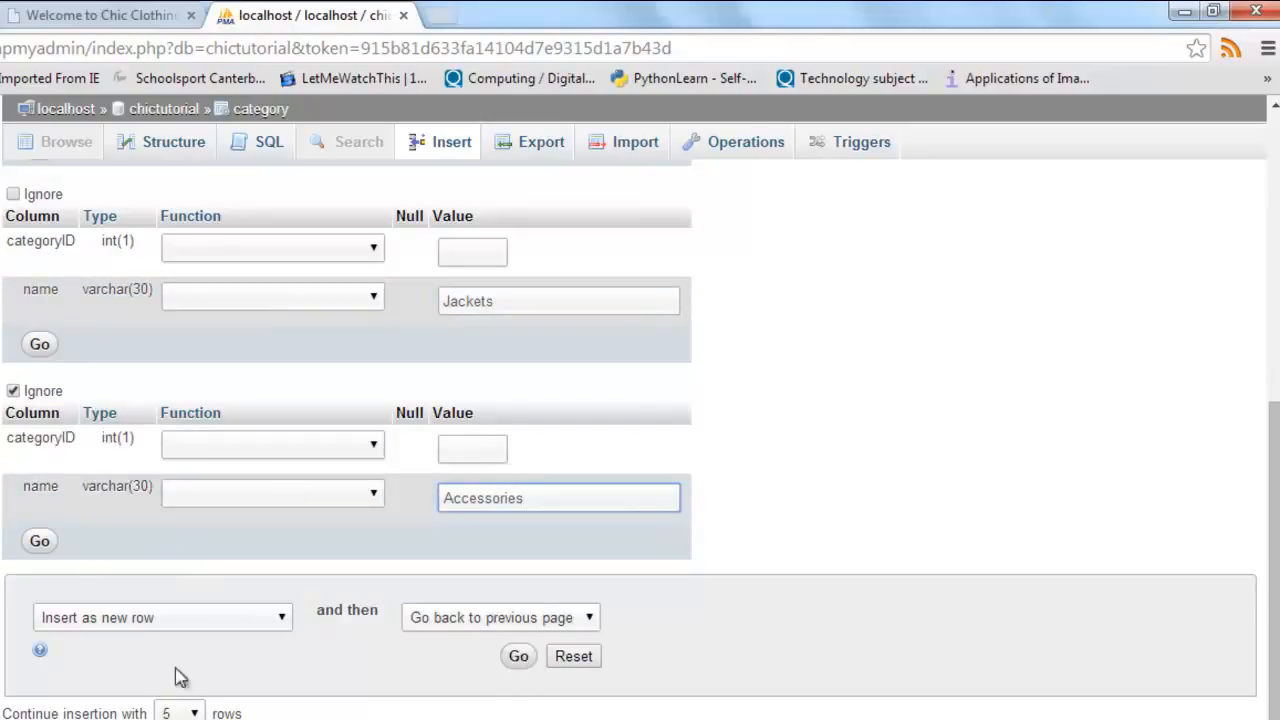
Step: Clear the fifth row's name and enter Accessories again
click(180, 713)
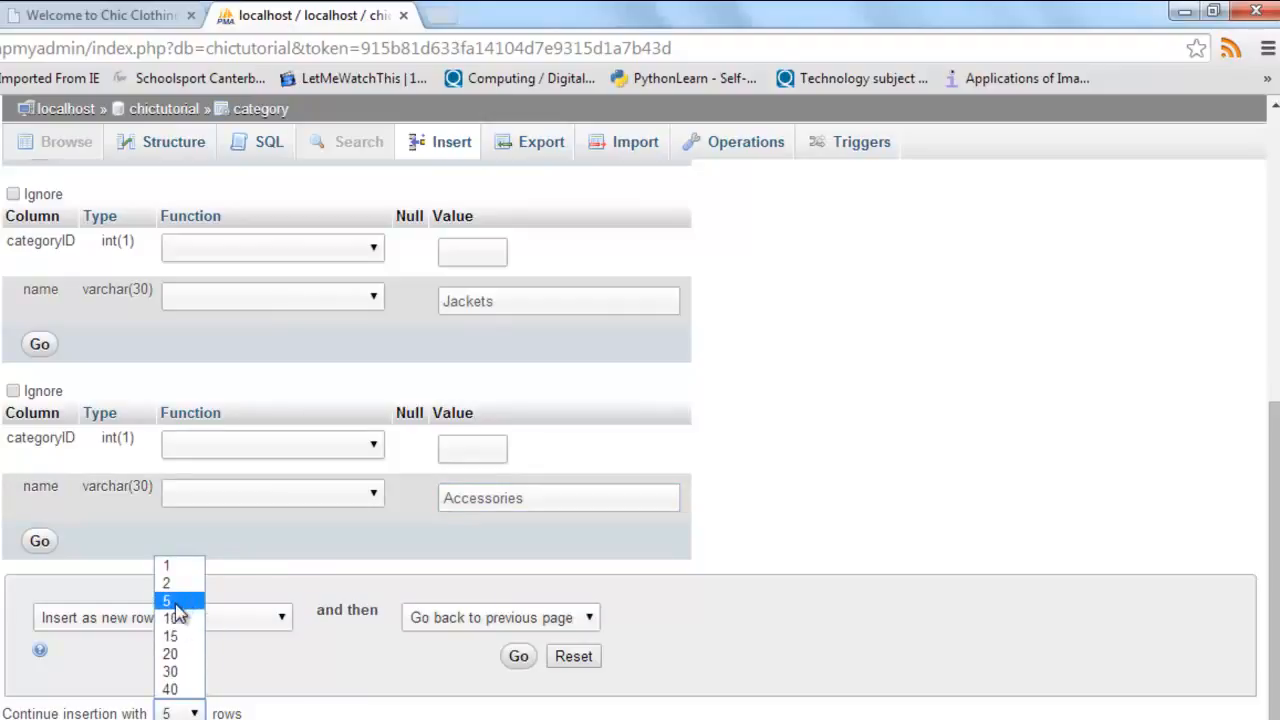
click(312, 578)
double_click(531, 500)
key(BackSpace)
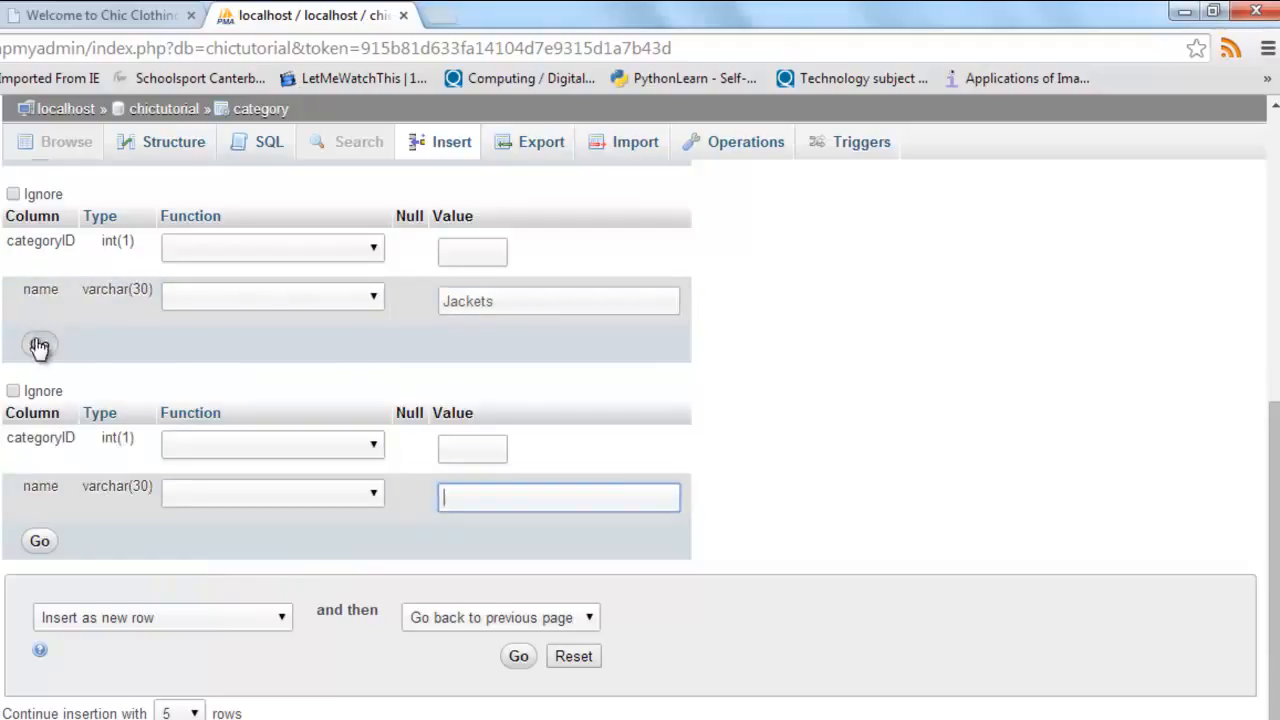
text(Accessories)
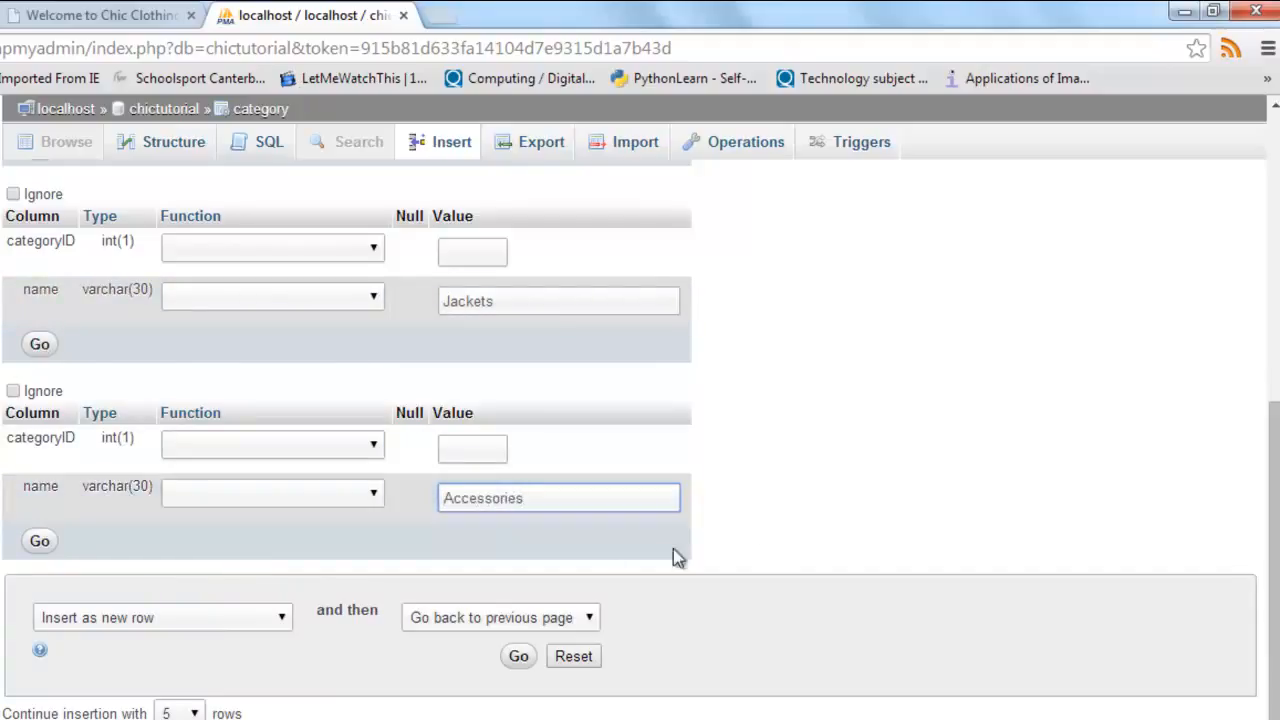
Step: Insert the five category rows and review the generated SQL statement
click(517, 658)
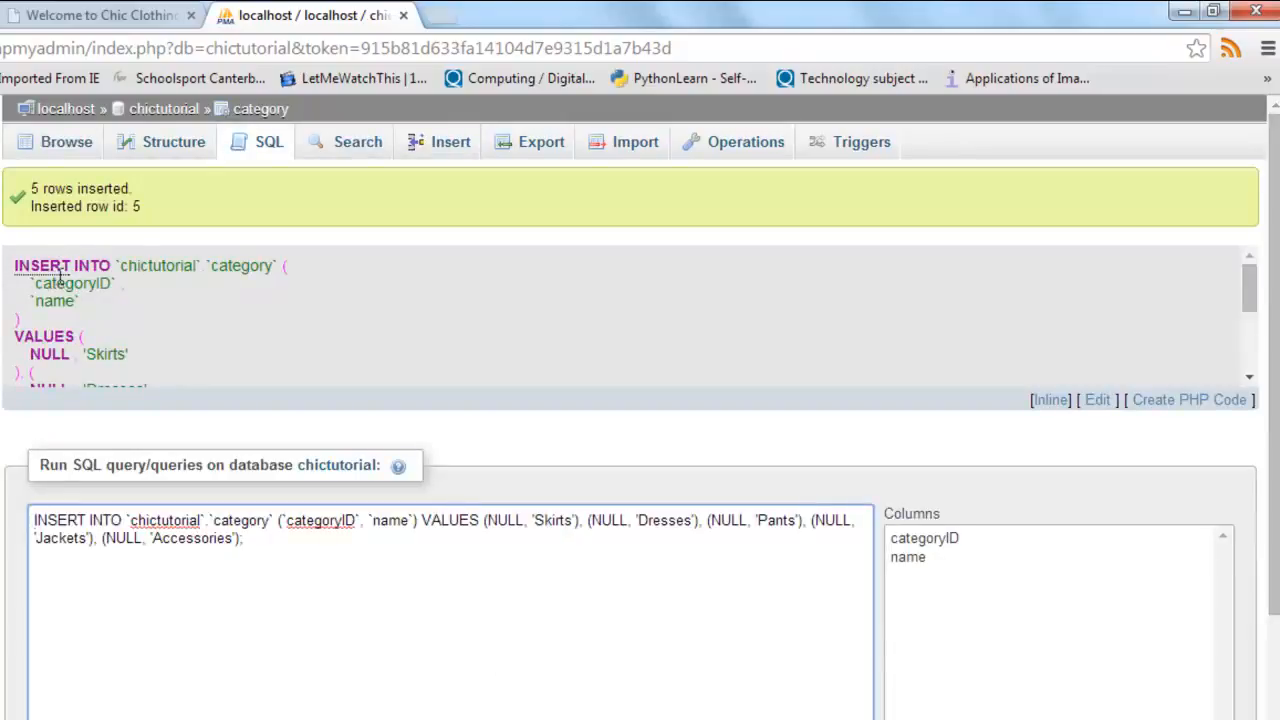
scroll(91, 290, down, 1)
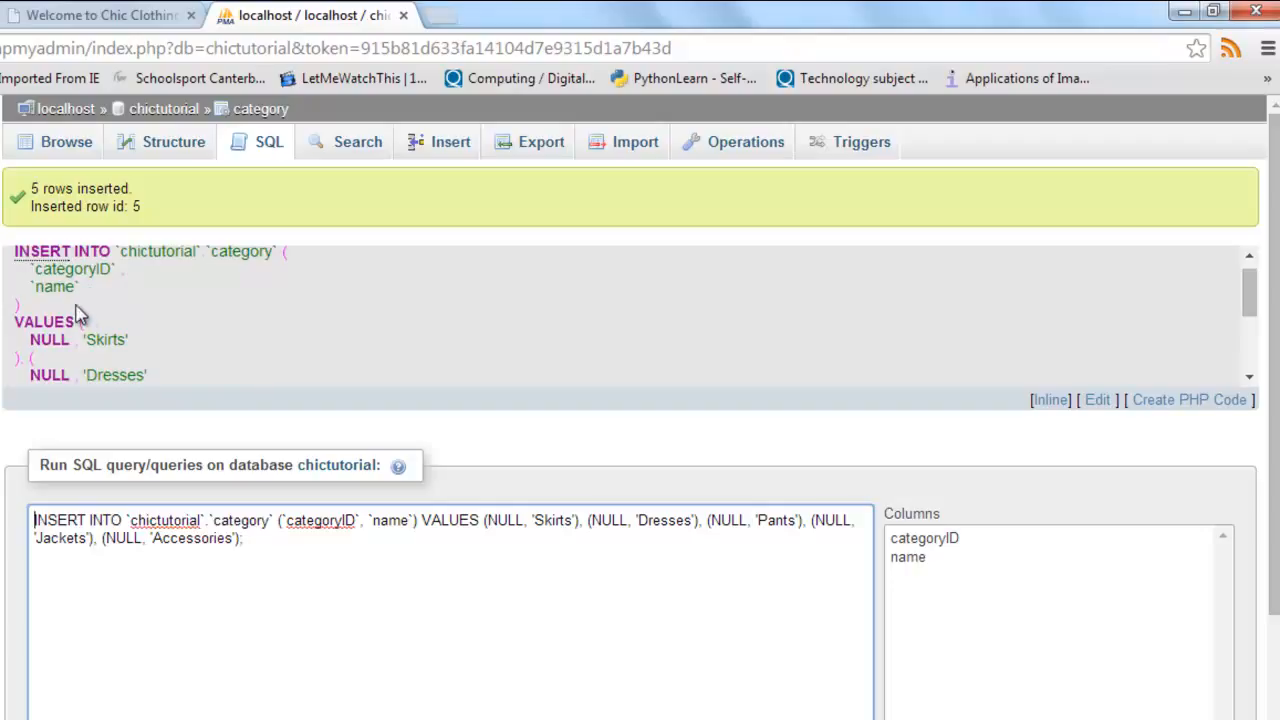
scroll(110, 345, down, 5)
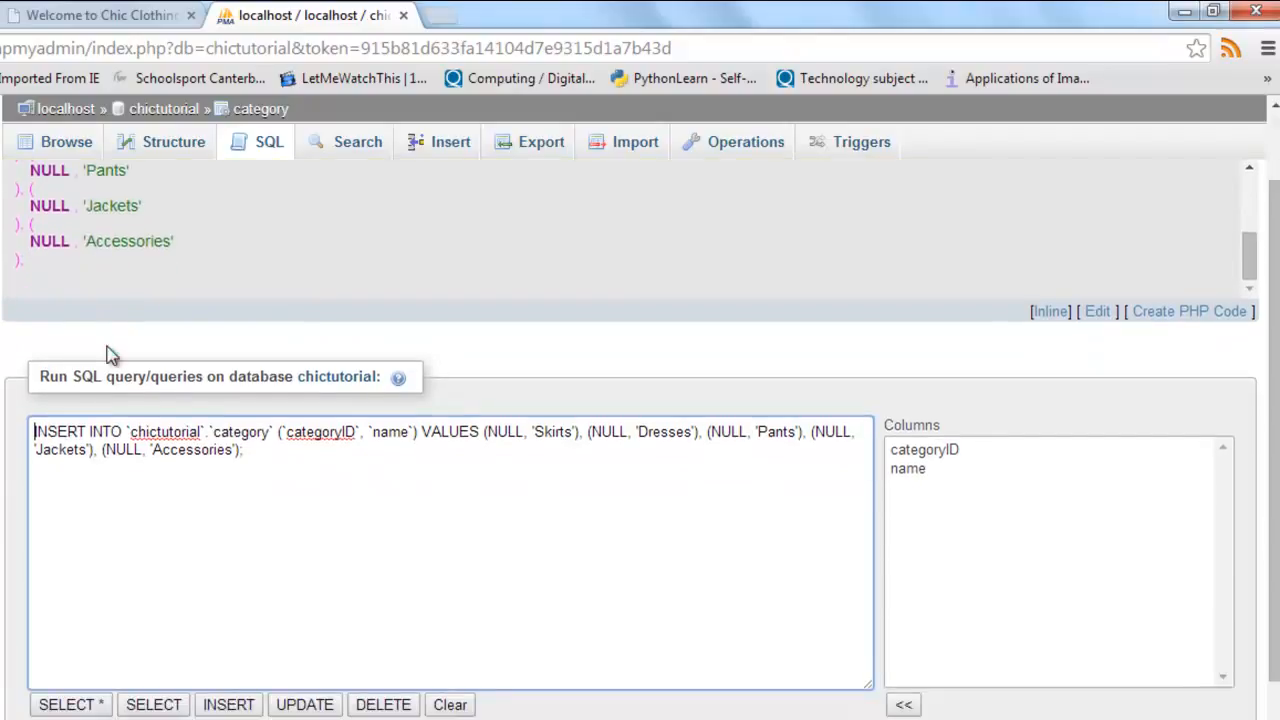
Step: Browse the rows of the category table to check the inserted categories
scroll(113, 358, down, 1)
scroll(113, 358, up, 5)
click(55, 142)
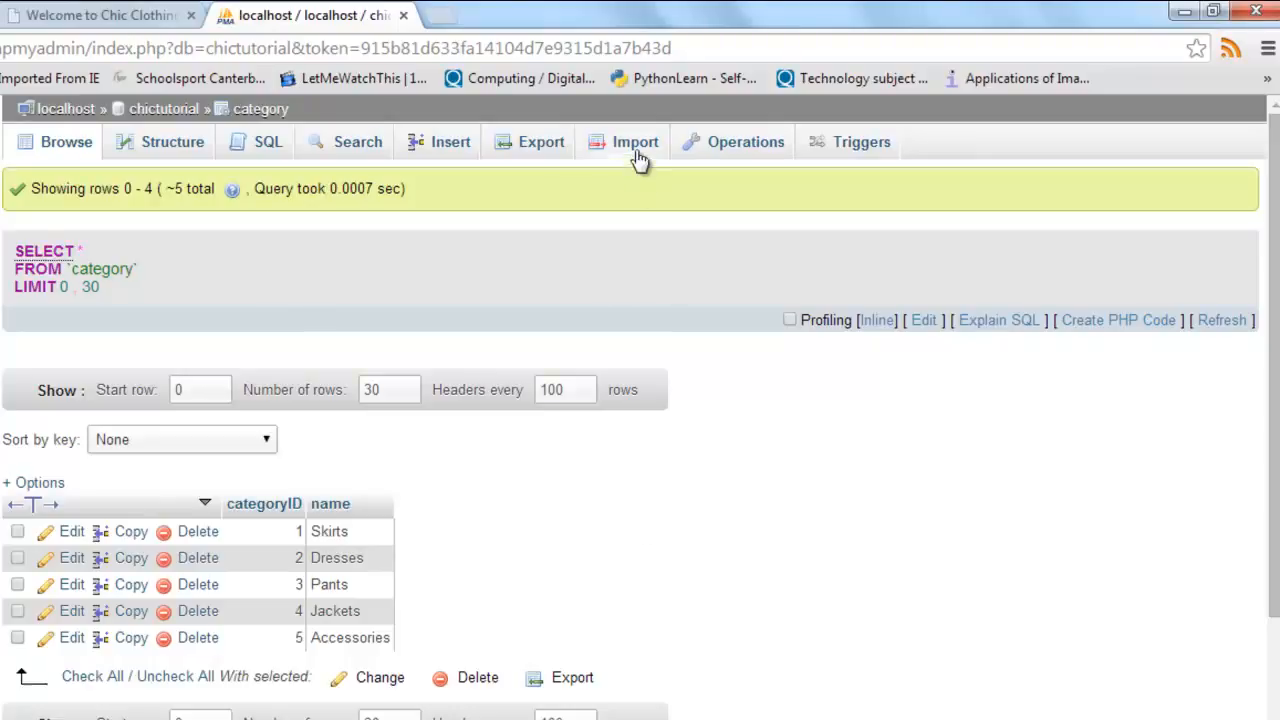
Step: Go to the chictutorial database's import page and open the chooser for the file to import
click(165, 109)
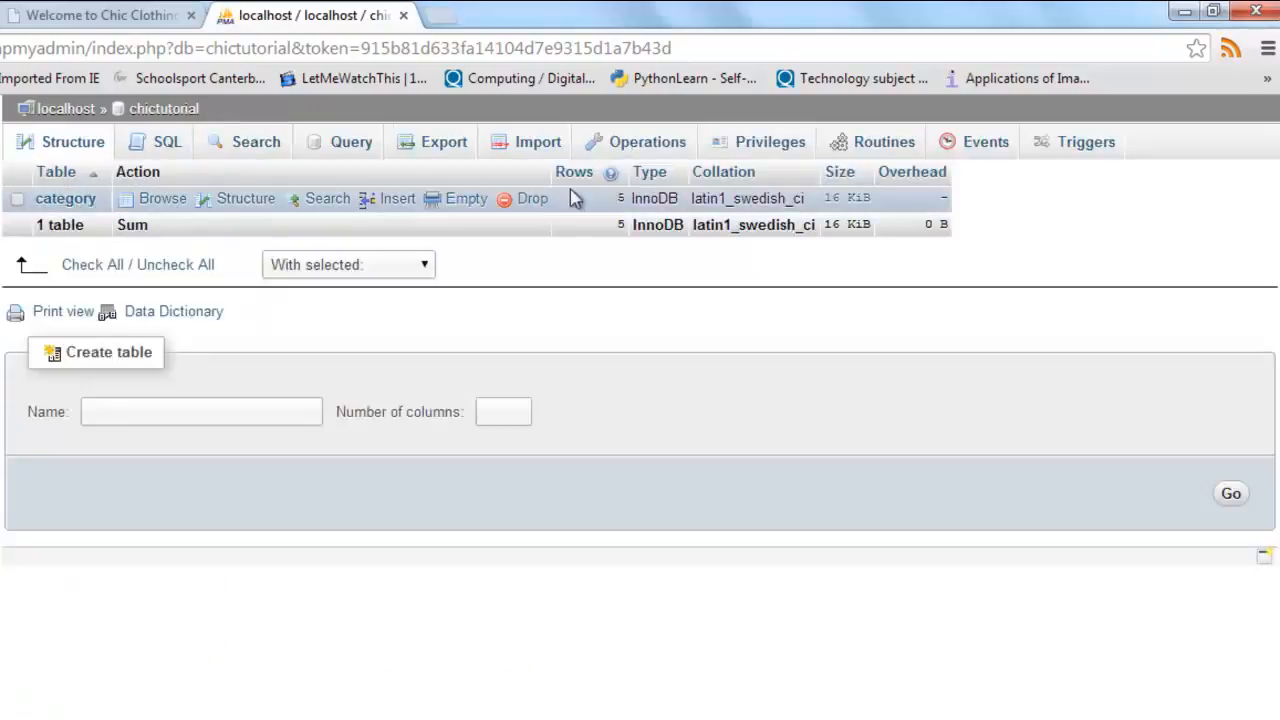
click(547, 152)
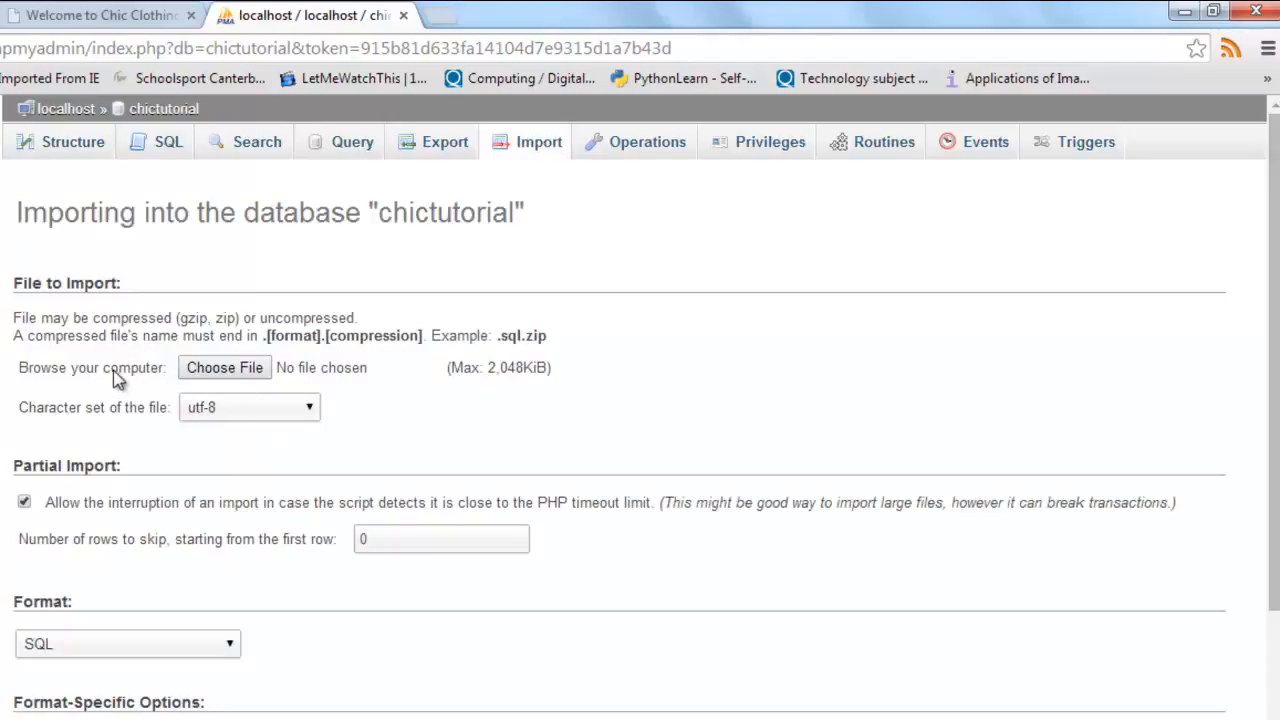
click(236, 369)
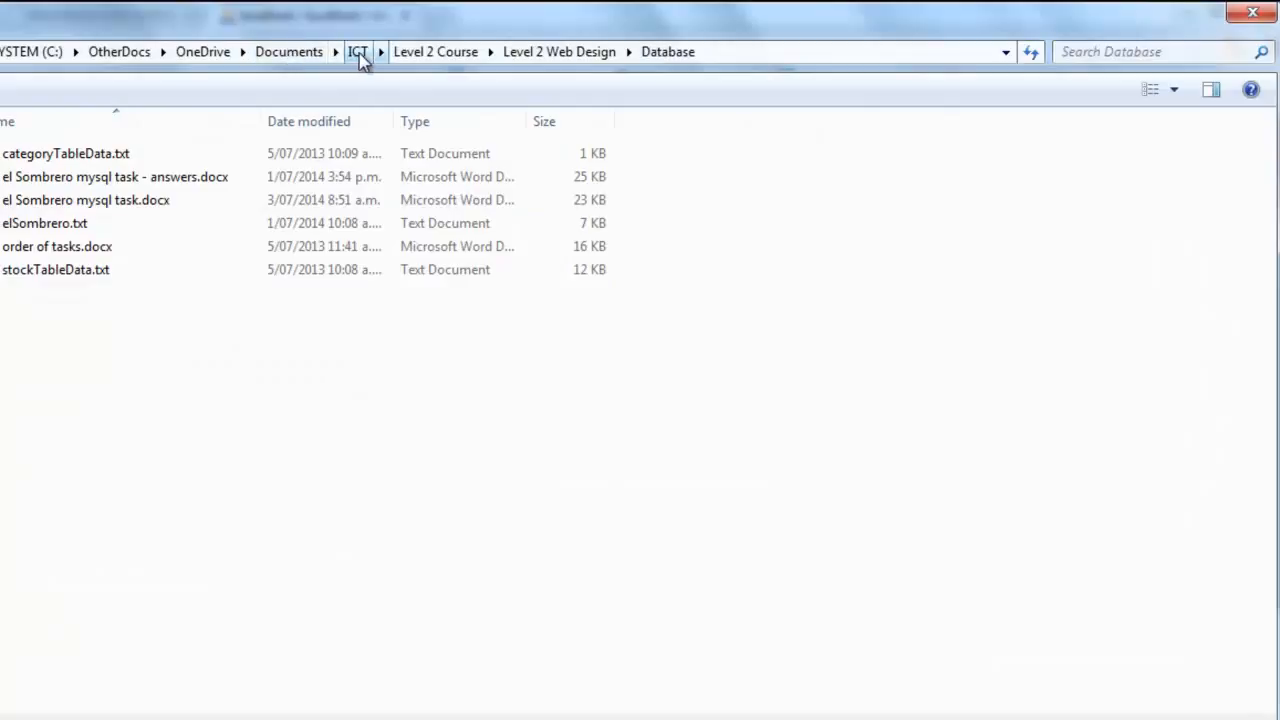
Step: Select stock.sql from the OtherDocs\wamp\www\ChicTutorial\Assets folder and import it into the chictutorial database
click(122, 56)
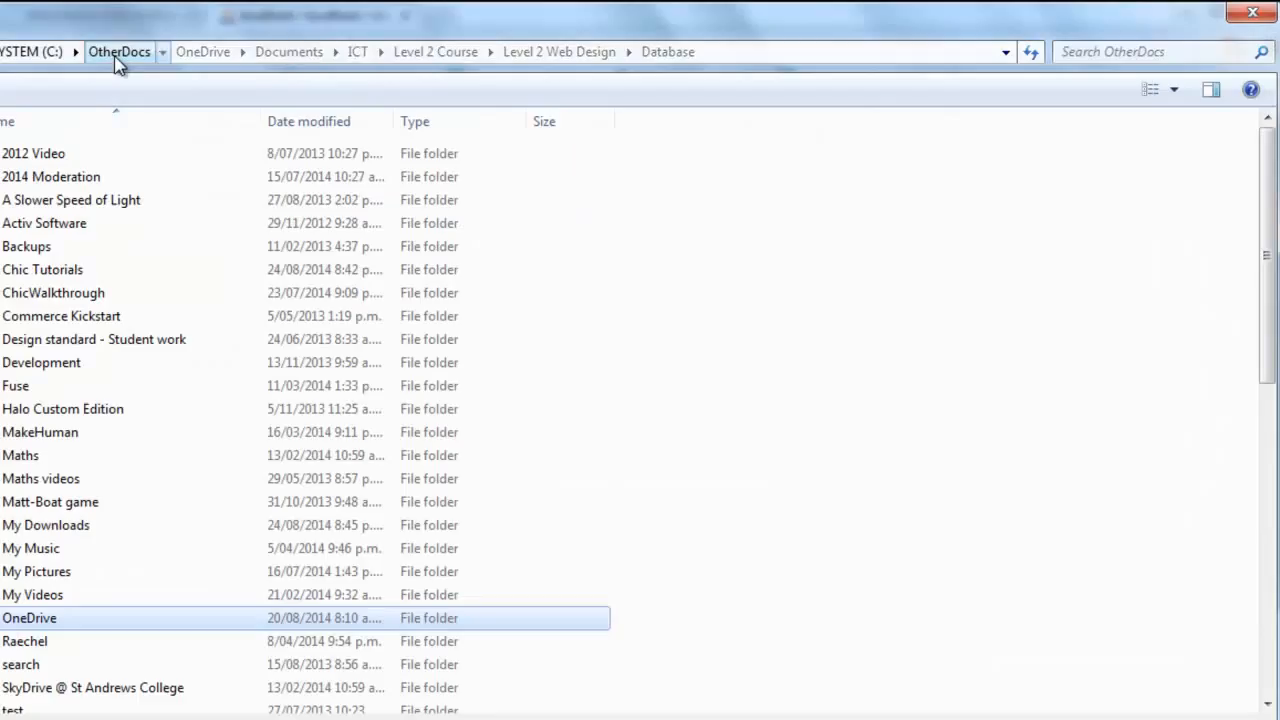
scroll(100, 565, down, 2)
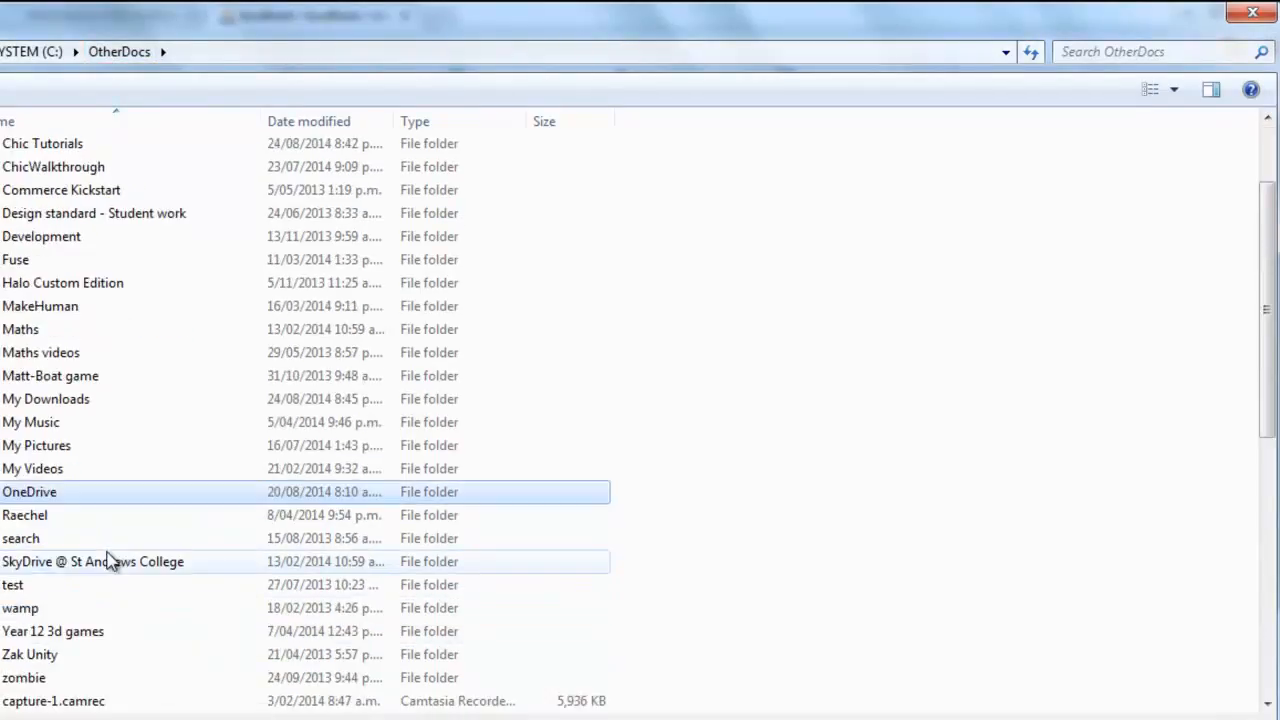
double_click(24, 610)
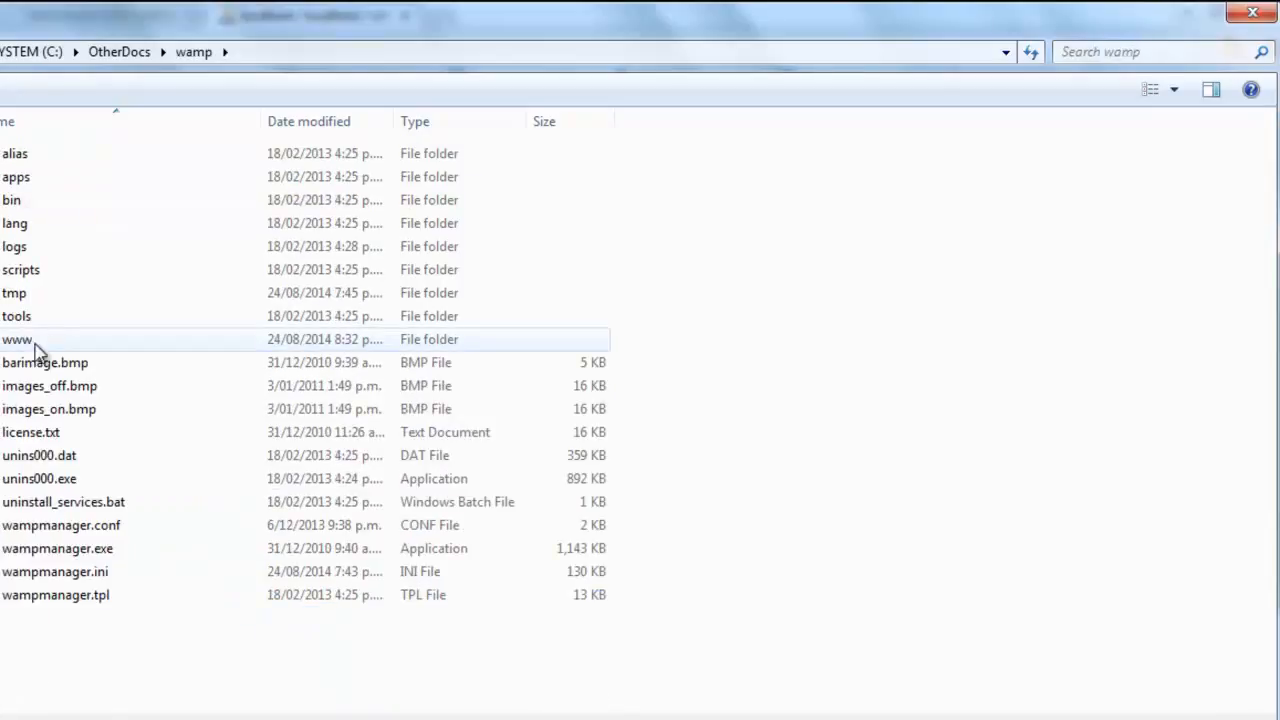
double_click(20, 340)
click(48, 180)
double_click(50, 184)
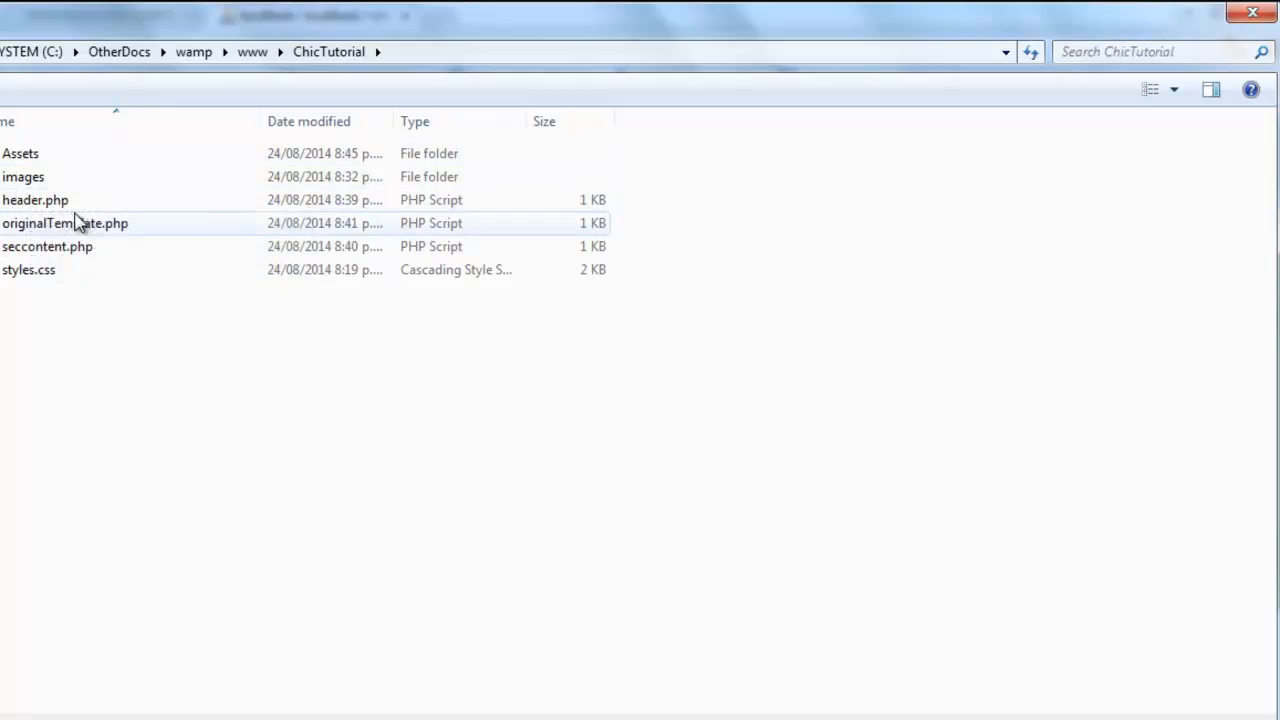
double_click(27, 162)
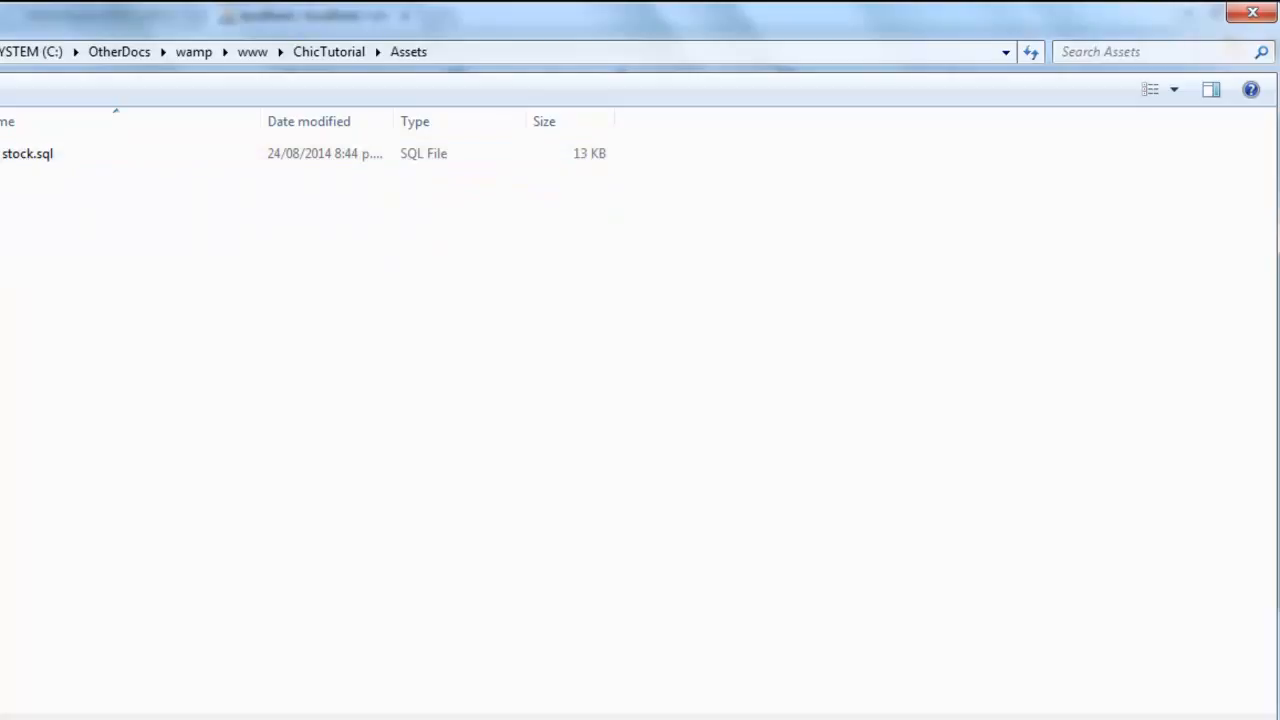
double_click(31, 162)
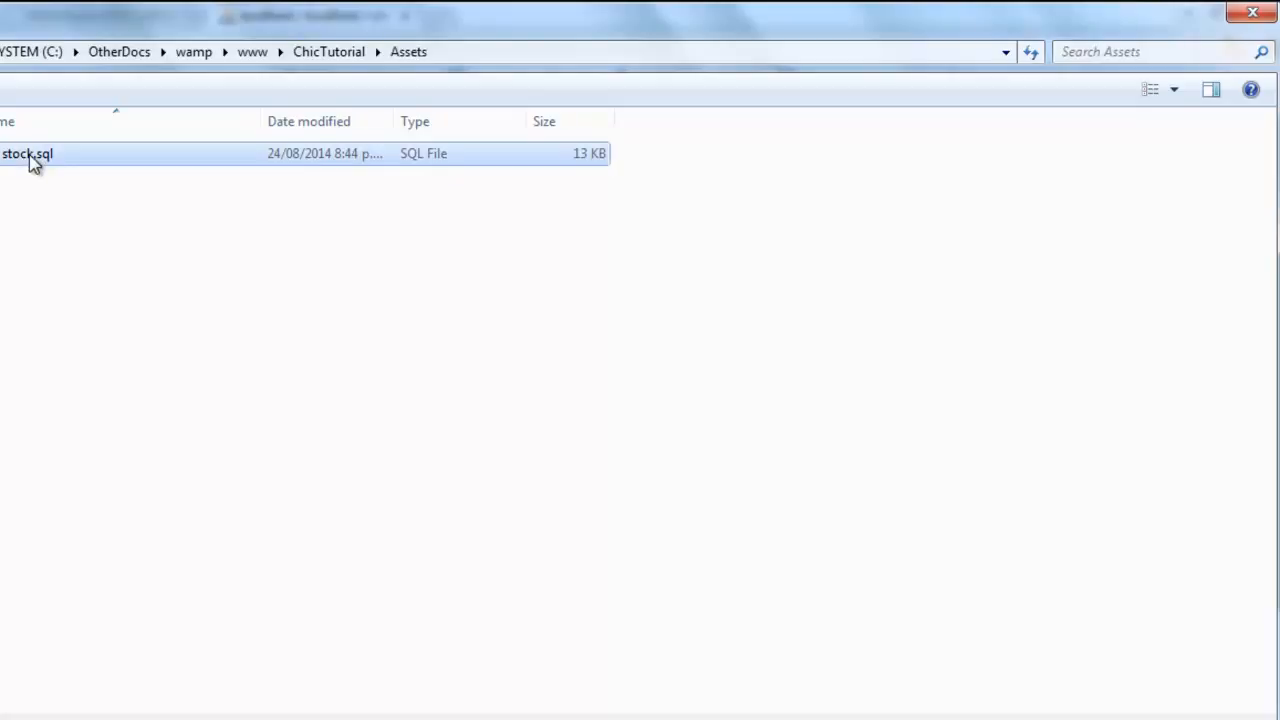
scroll(503, 390, down, 3)
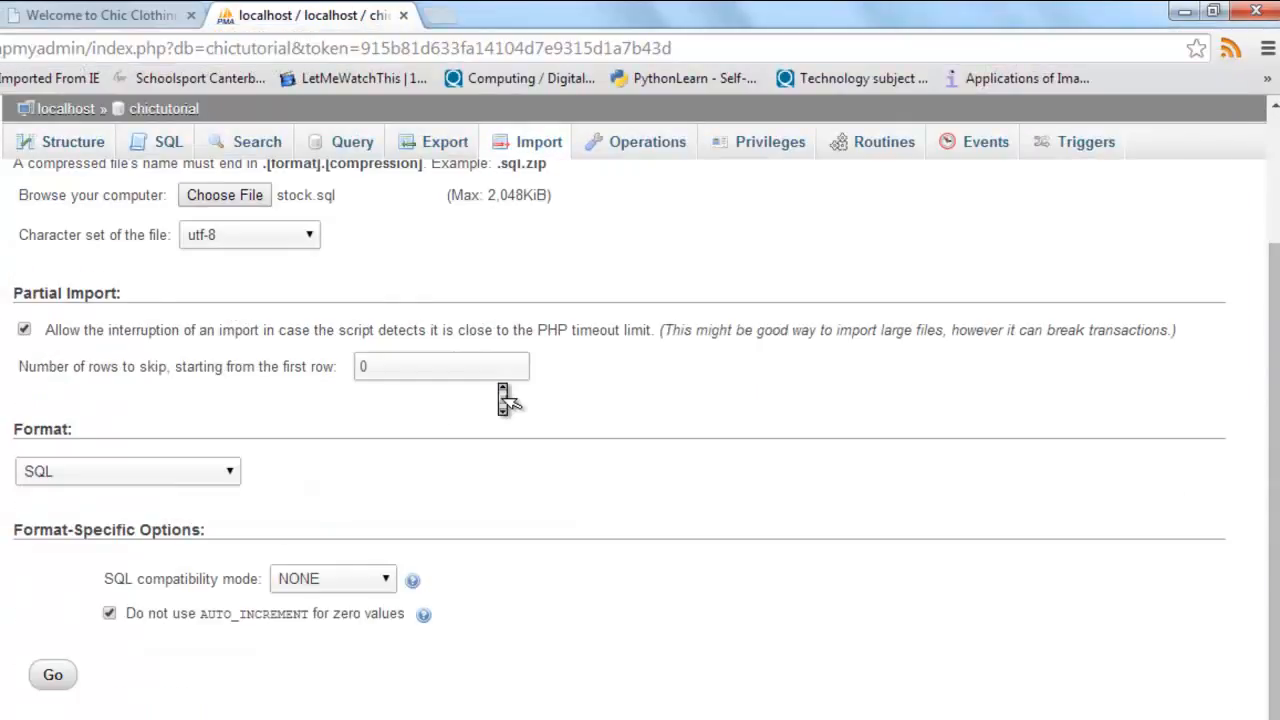
click(53, 677)
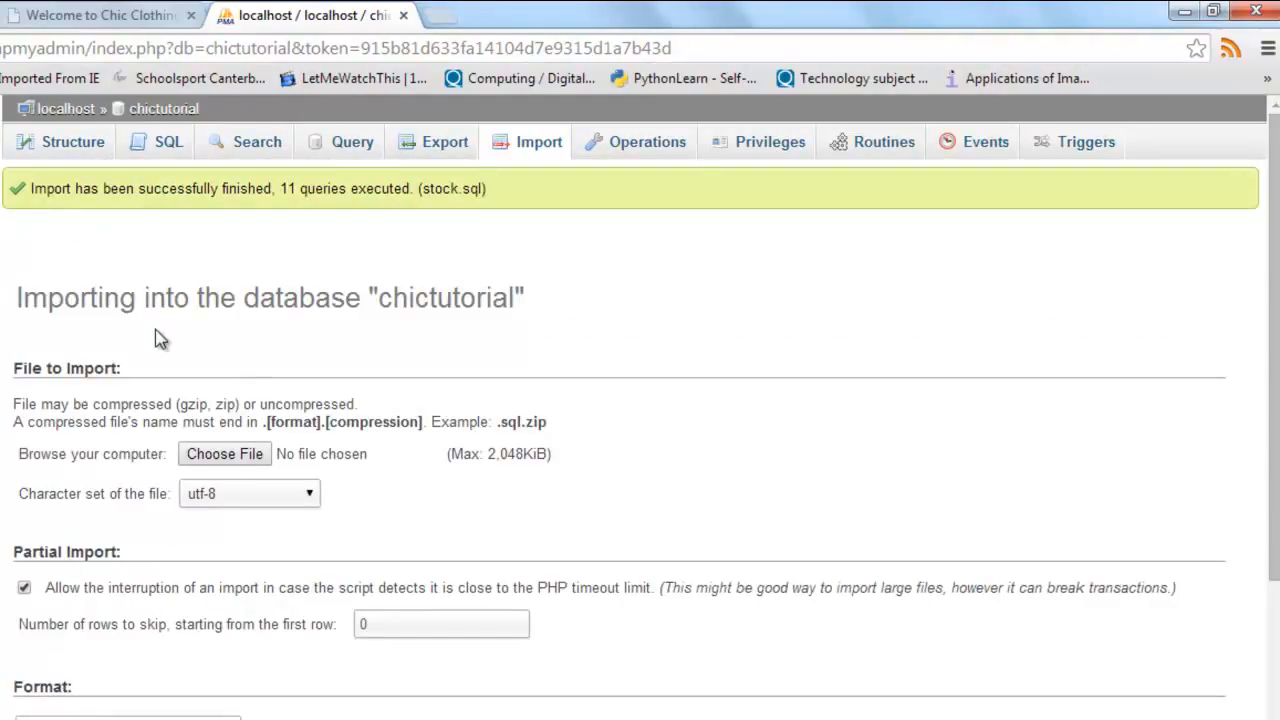
Step: Browse the imported stock table and examine its rows, including categoryID, price and image file columns
click(57, 314)
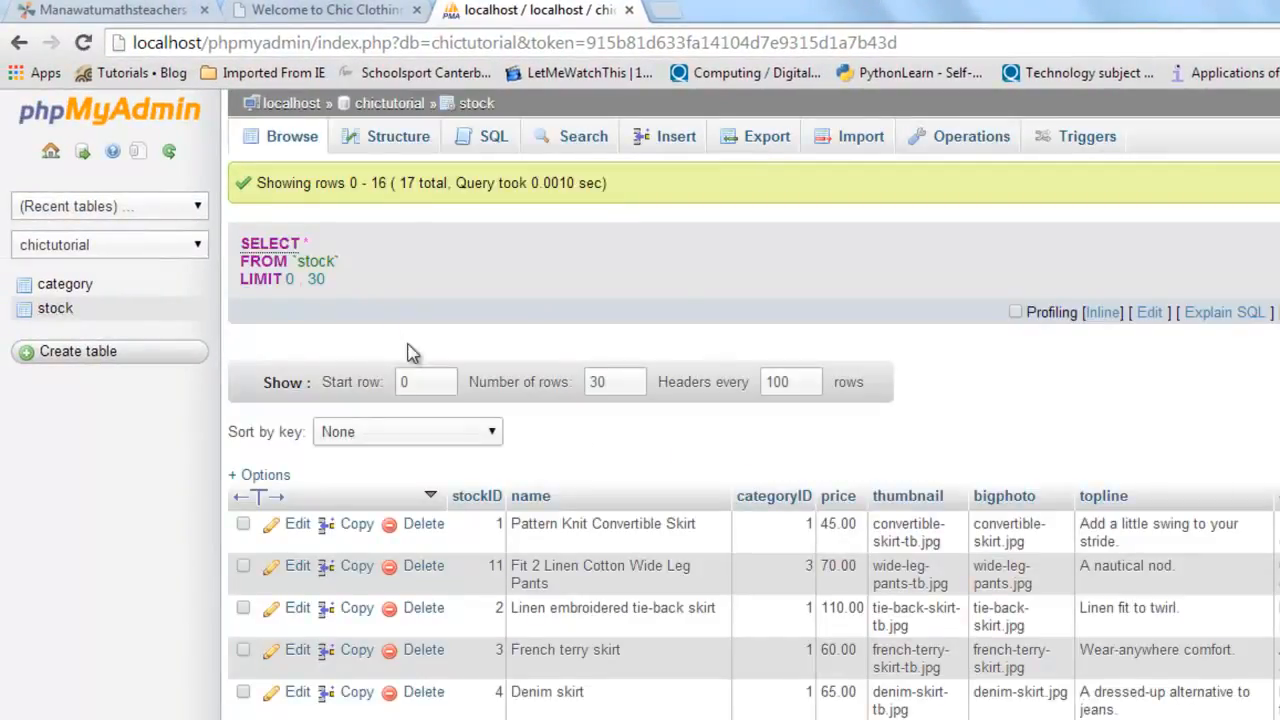
scroll(688, 314, down, 4)
scroll(688, 320, down, 3)
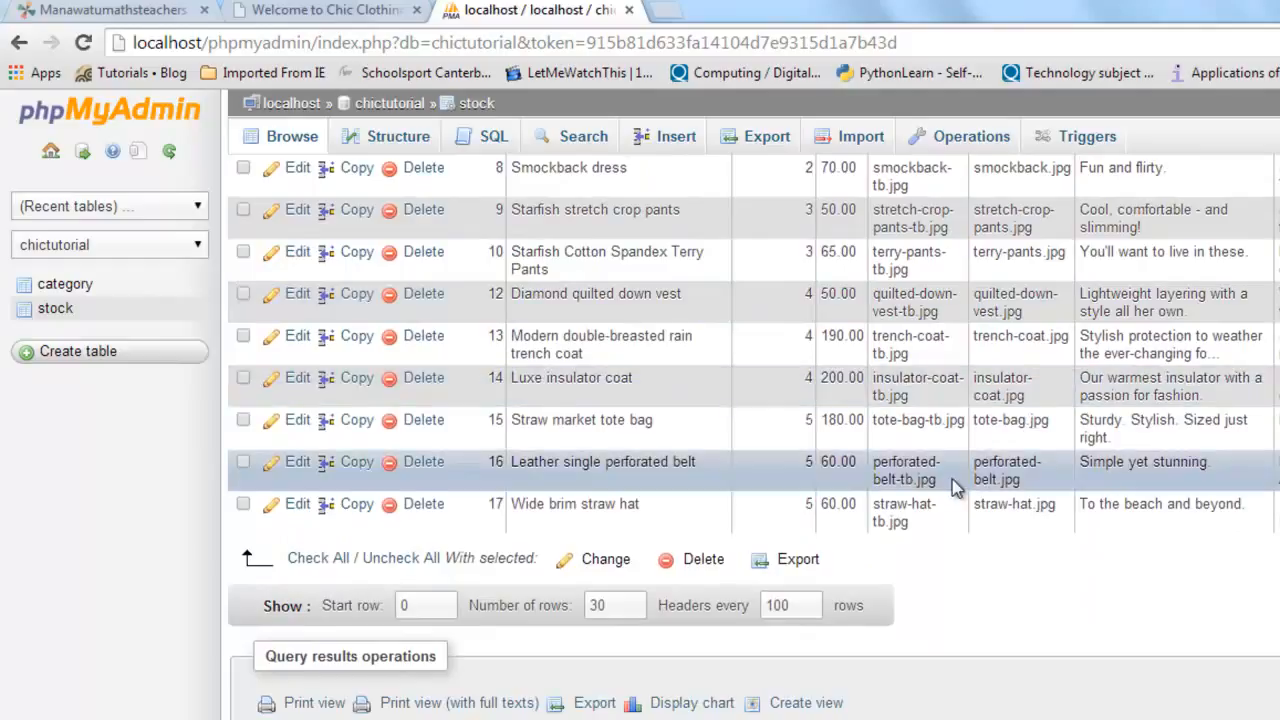
scroll(957, 480, up, 5)
scroll(955, 487, up, 2)
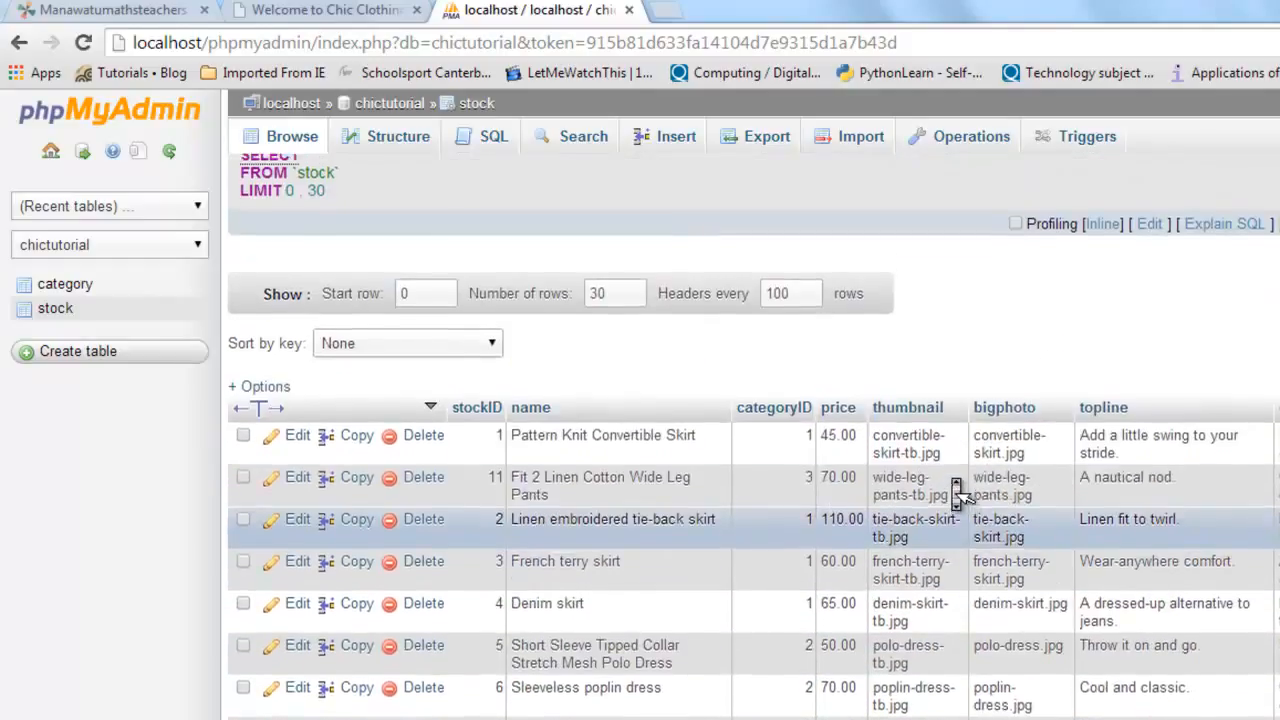
scroll(955, 487, down, 3)
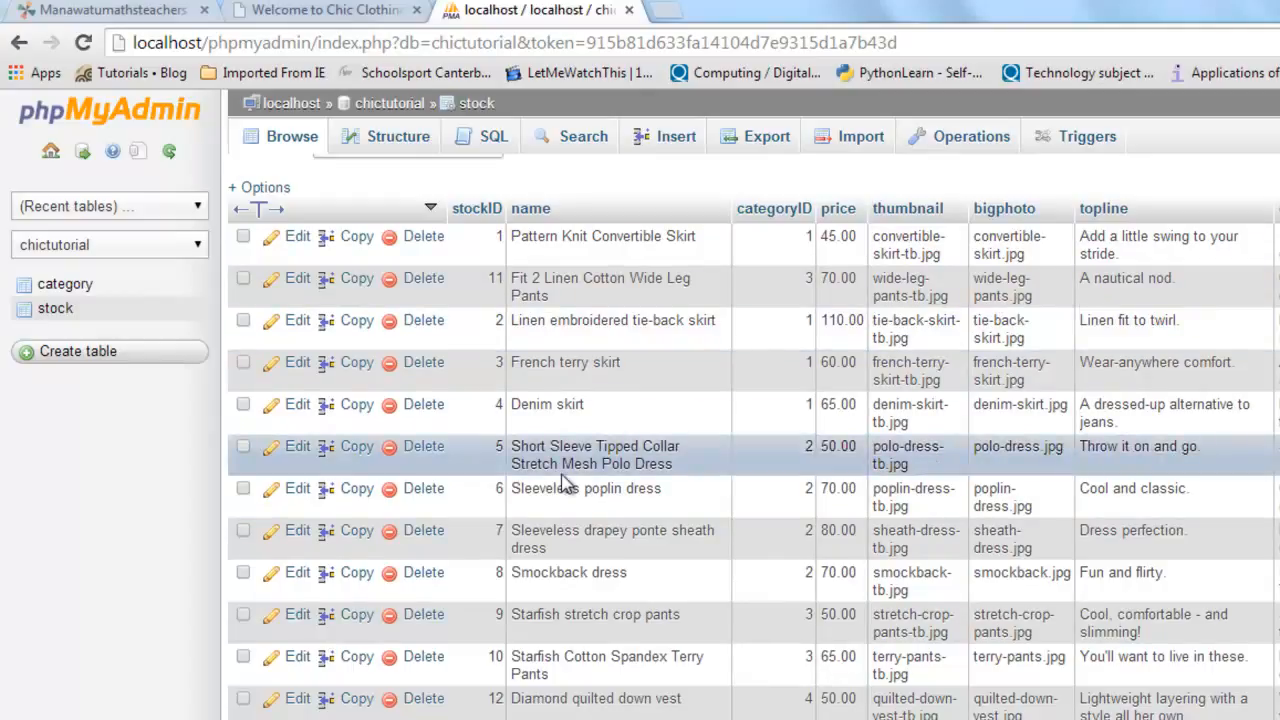
scroll(565, 485, up, 3)
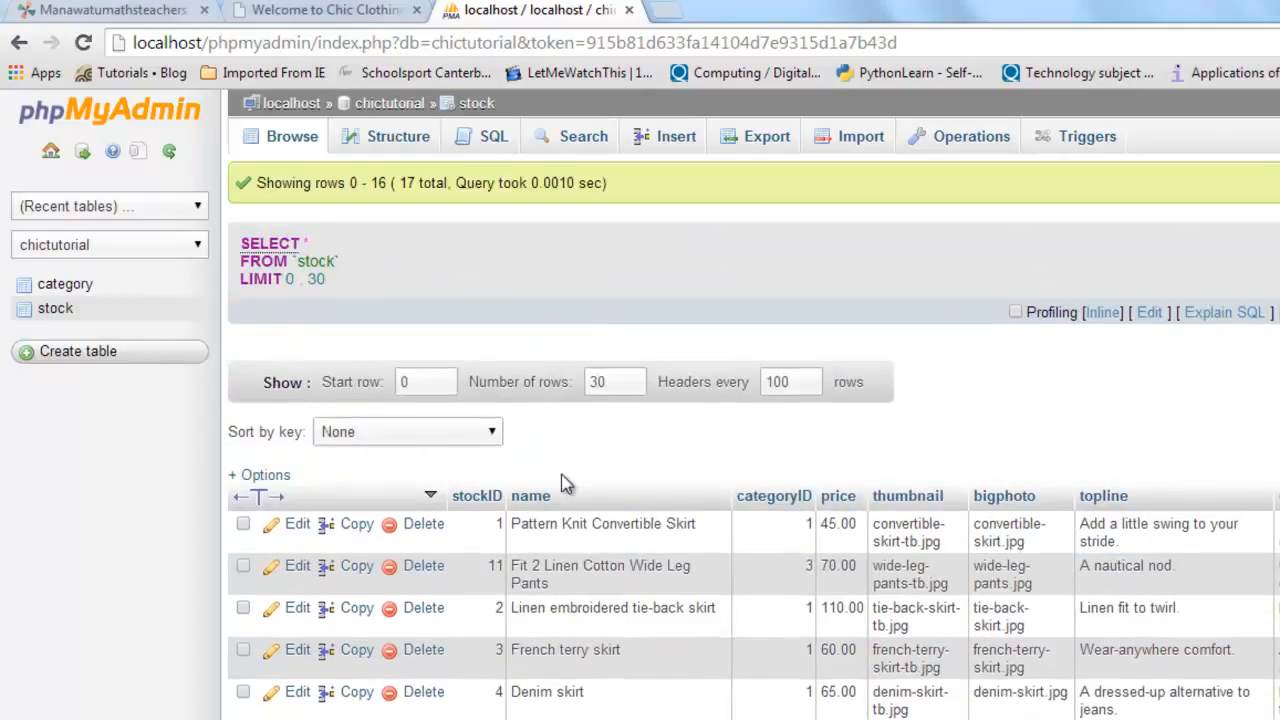